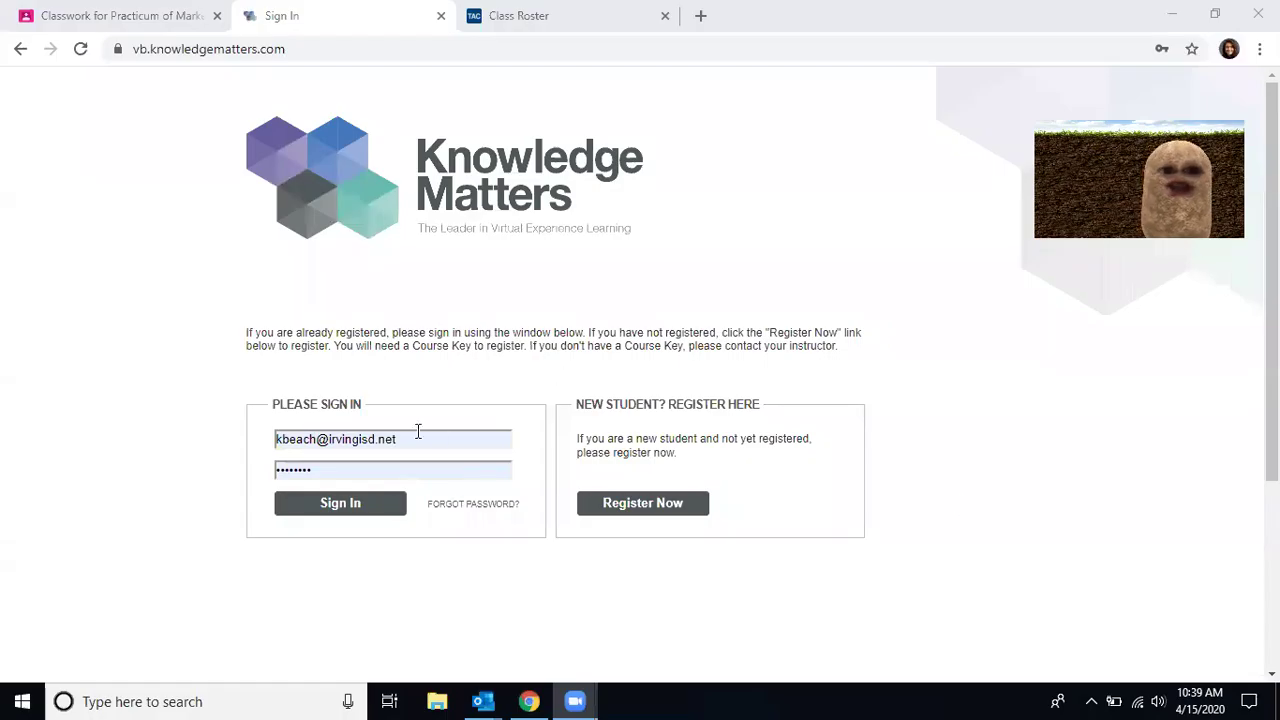
Step: Fill in the saved account's e-mail and password, and sign in
left_click(414, 432)
left_click(375, 521)
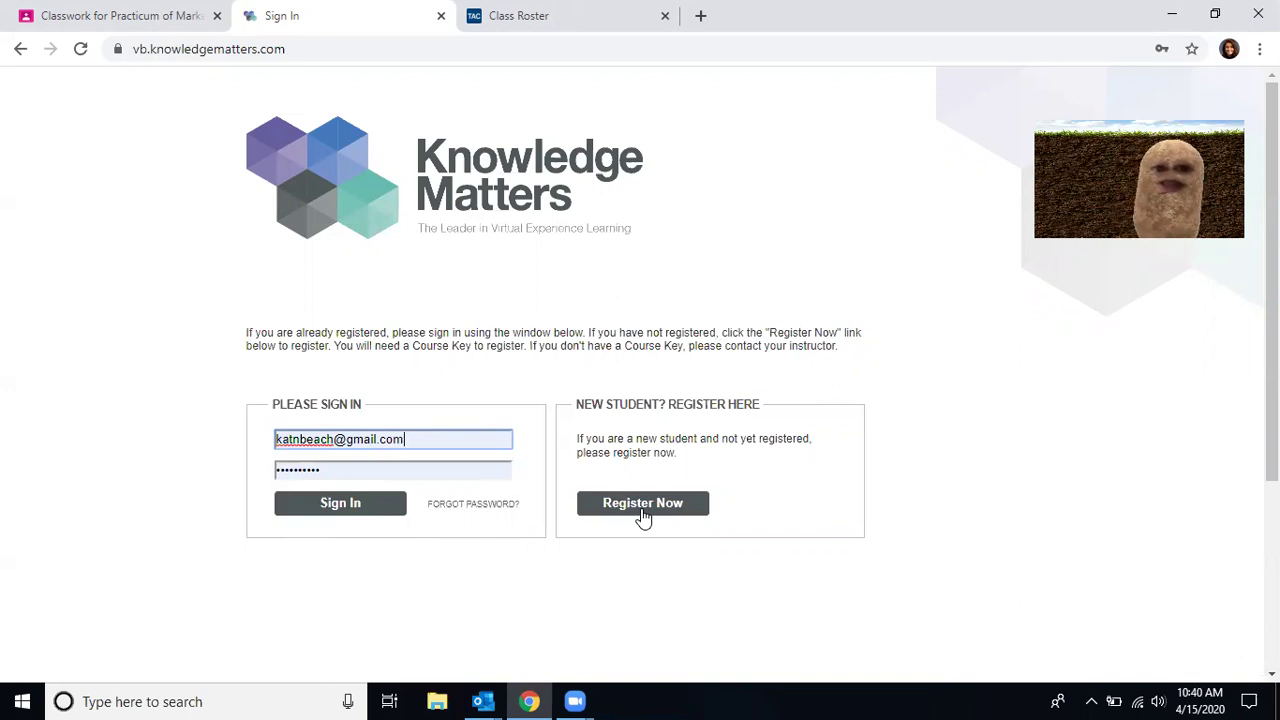
left_click(377, 512)
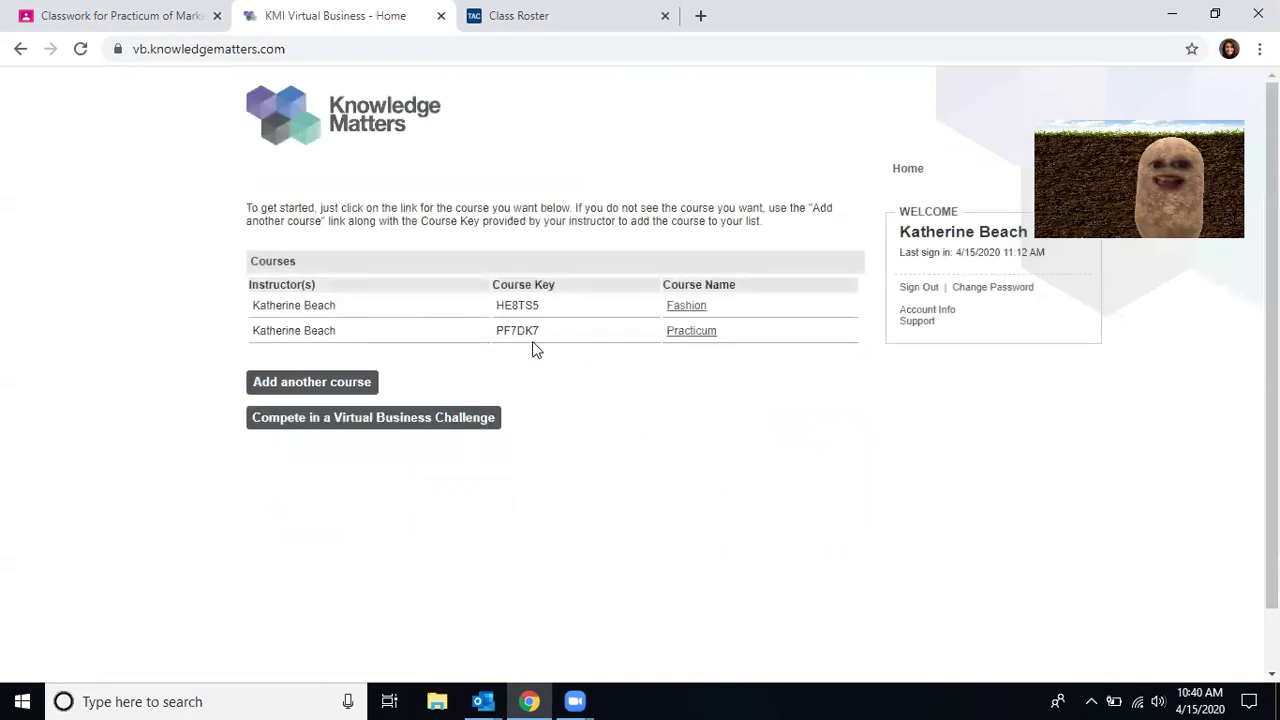
left_click_drag(549, 302, 478, 304)
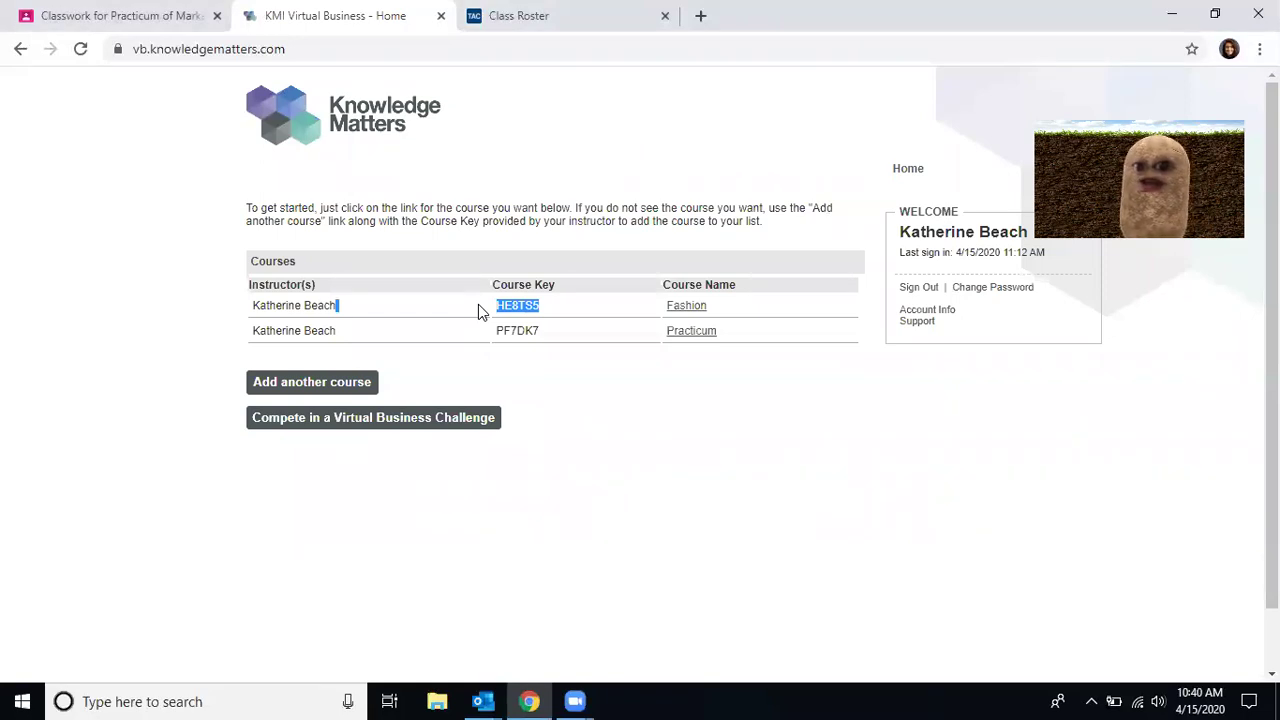
left_click(597, 369)
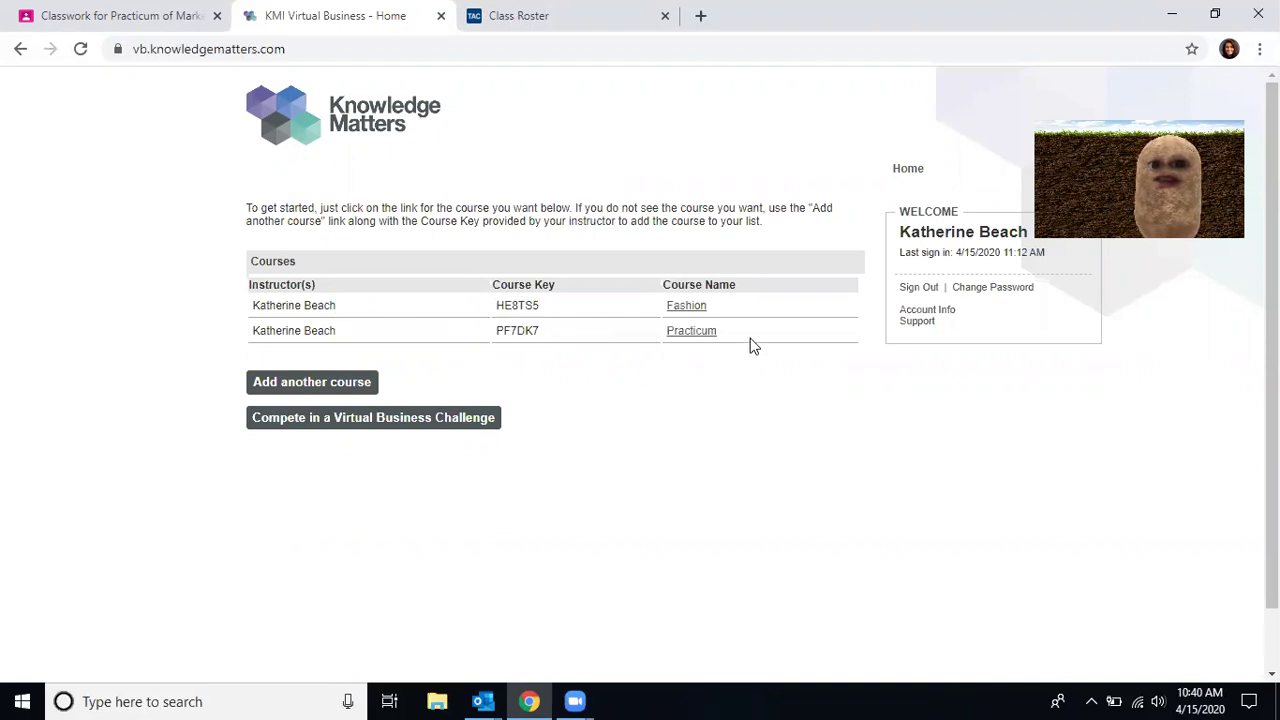
left_click_drag(726, 340, 492, 285)
left_click_drag(500, 305, 330, 330)
left_click(455, 362)
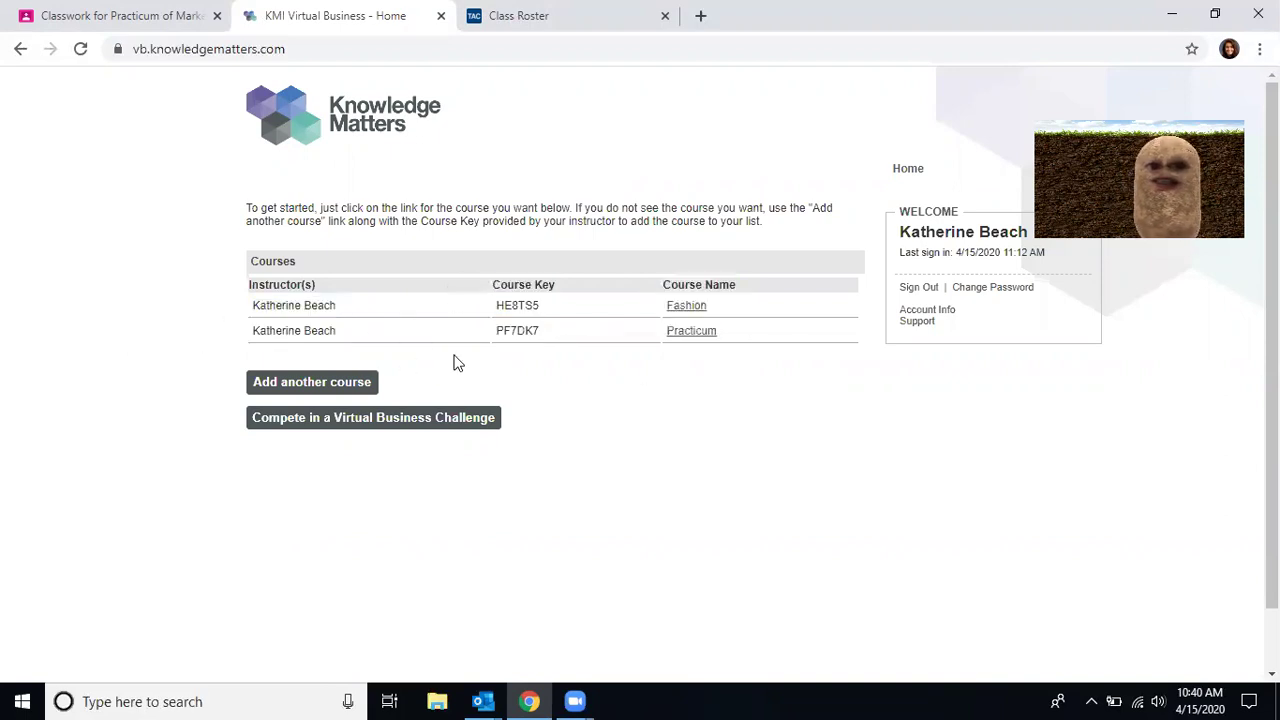
Step: Open the Fashion course and view the opening messages of its simulation tutorial, closing the tutorial window at the end
left_click(688, 306)
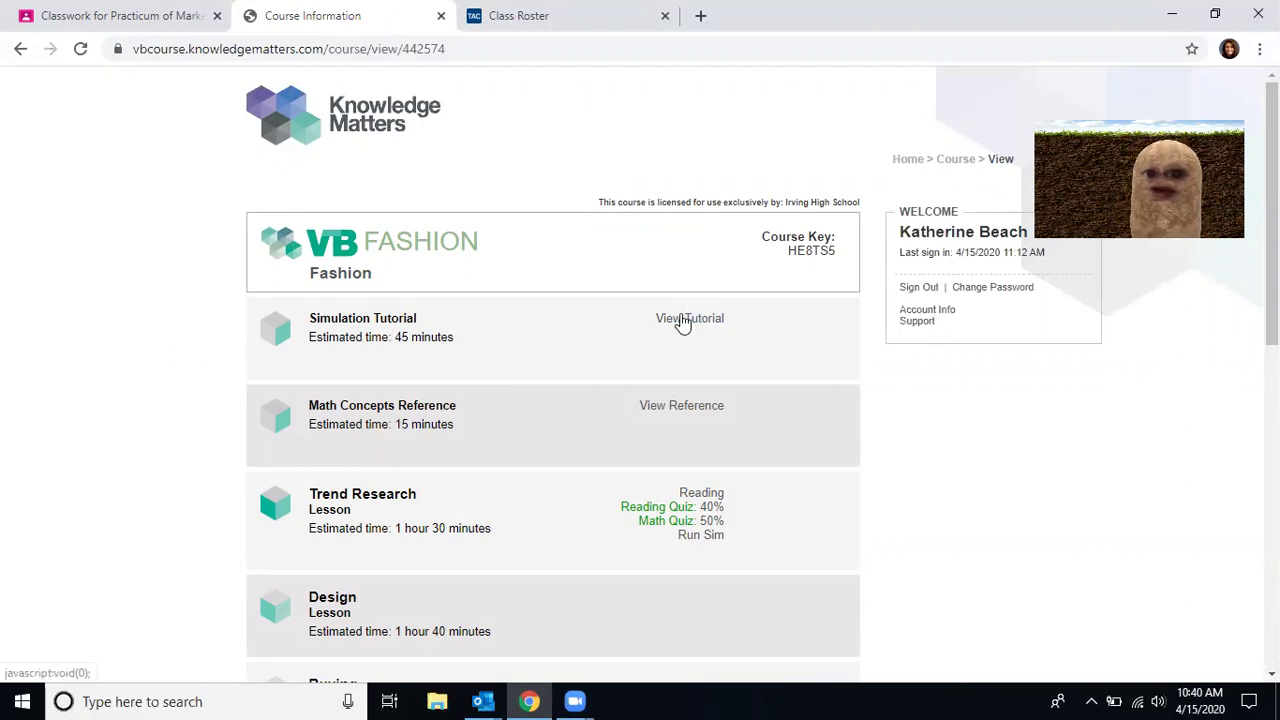
left_click(682, 320)
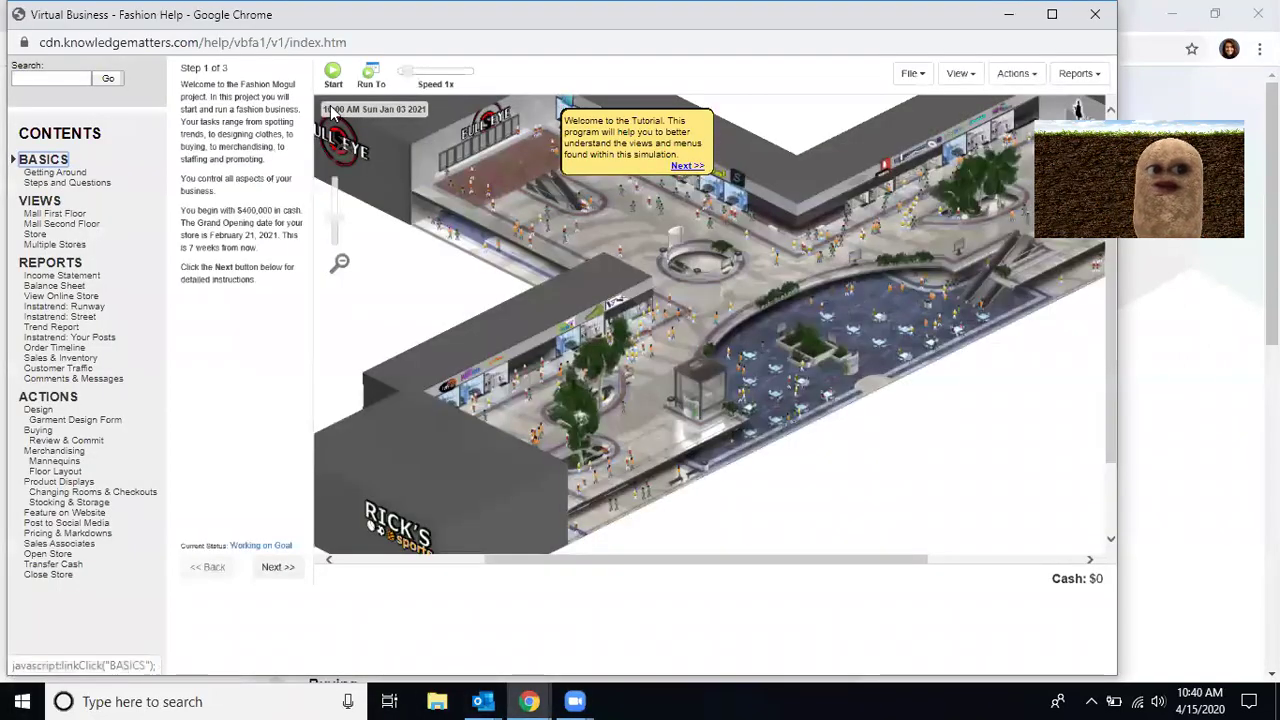
left_click(686, 167)
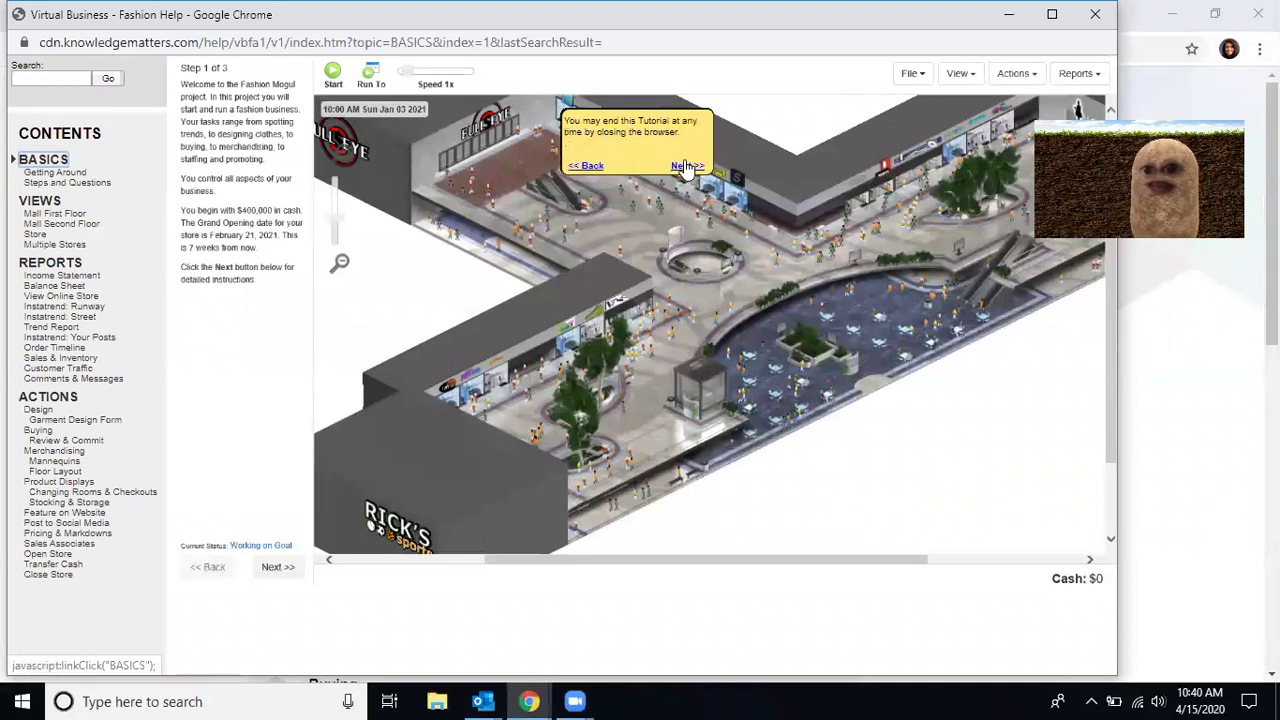
left_click(1097, 15)
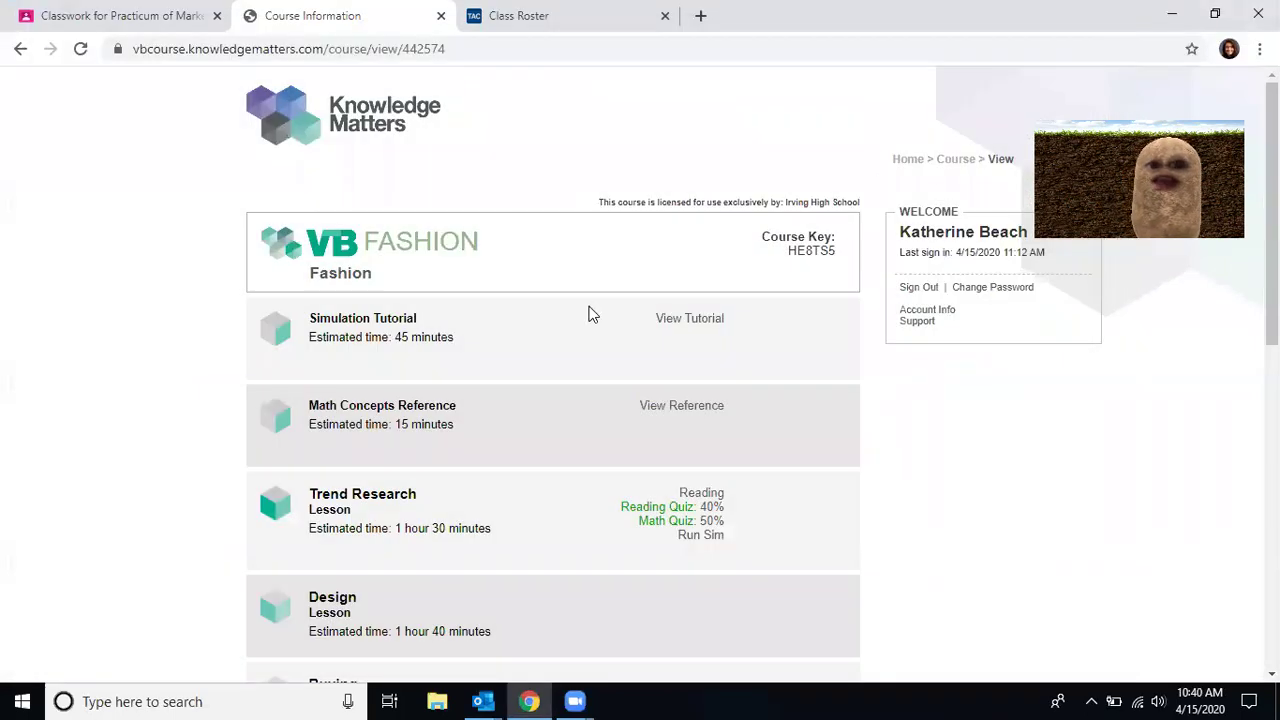
Step: Look through the Math Concepts reference of the Fashion course and close it
left_click(688, 406)
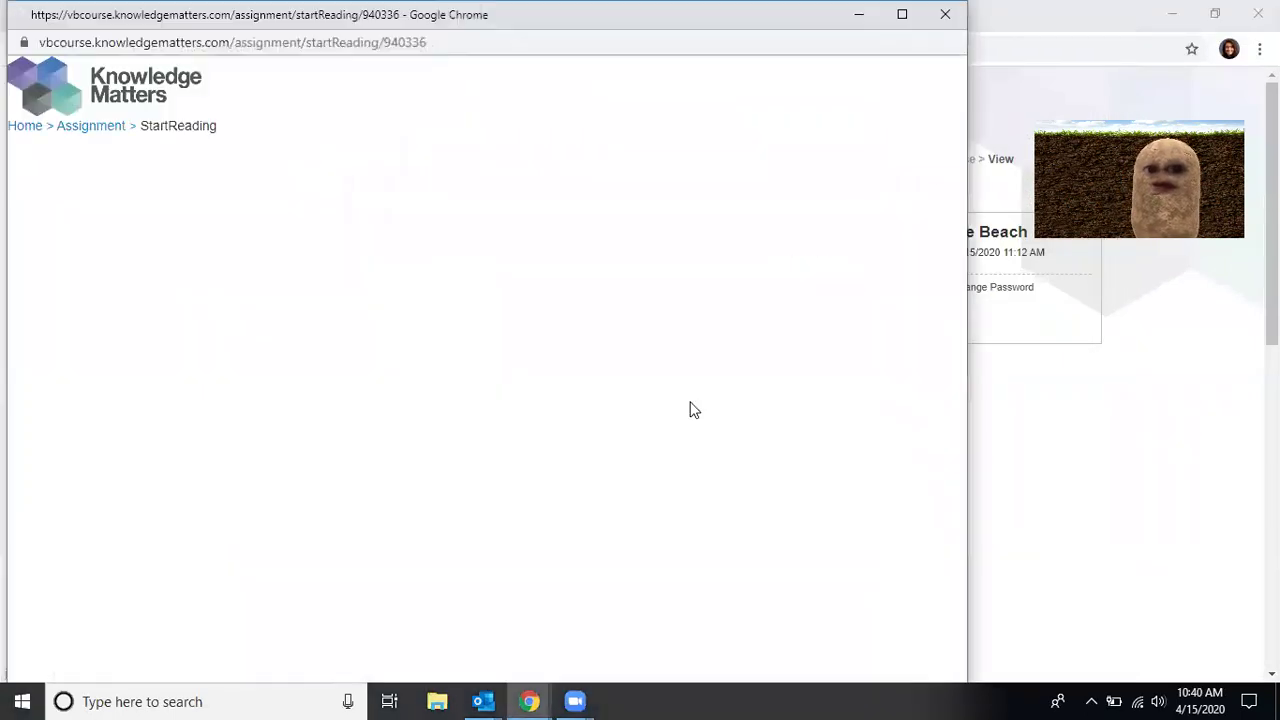
scroll(731, 337, "down", 18)
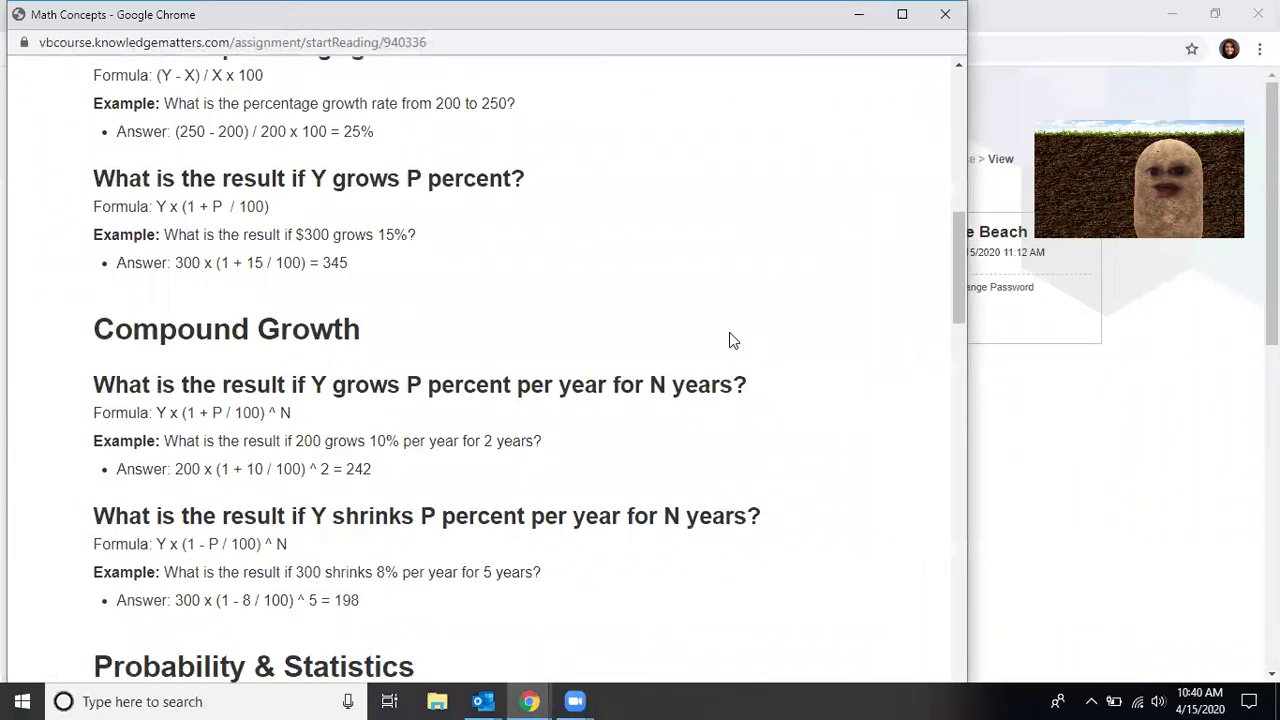
key("ctrl+w")
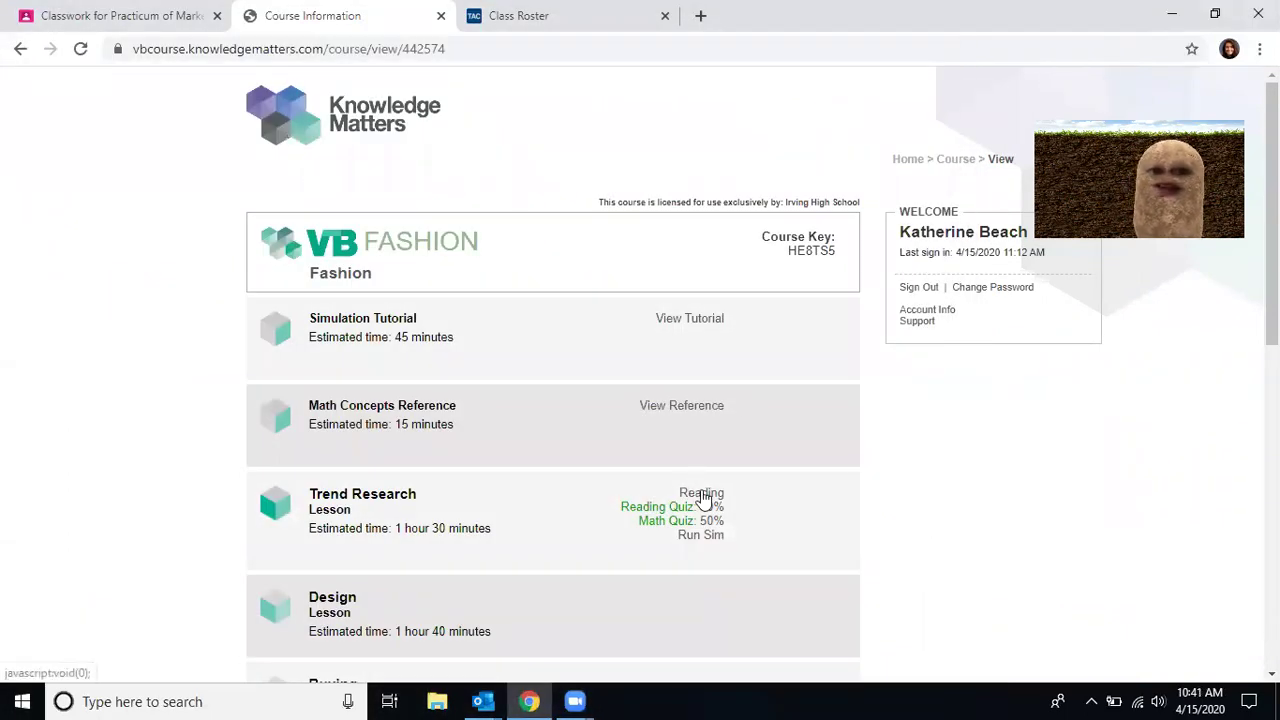
Step: Run the Trend Research lesson's simulation, read the first instruction page and continue to step 2
scroll(703, 497, "down", 1)
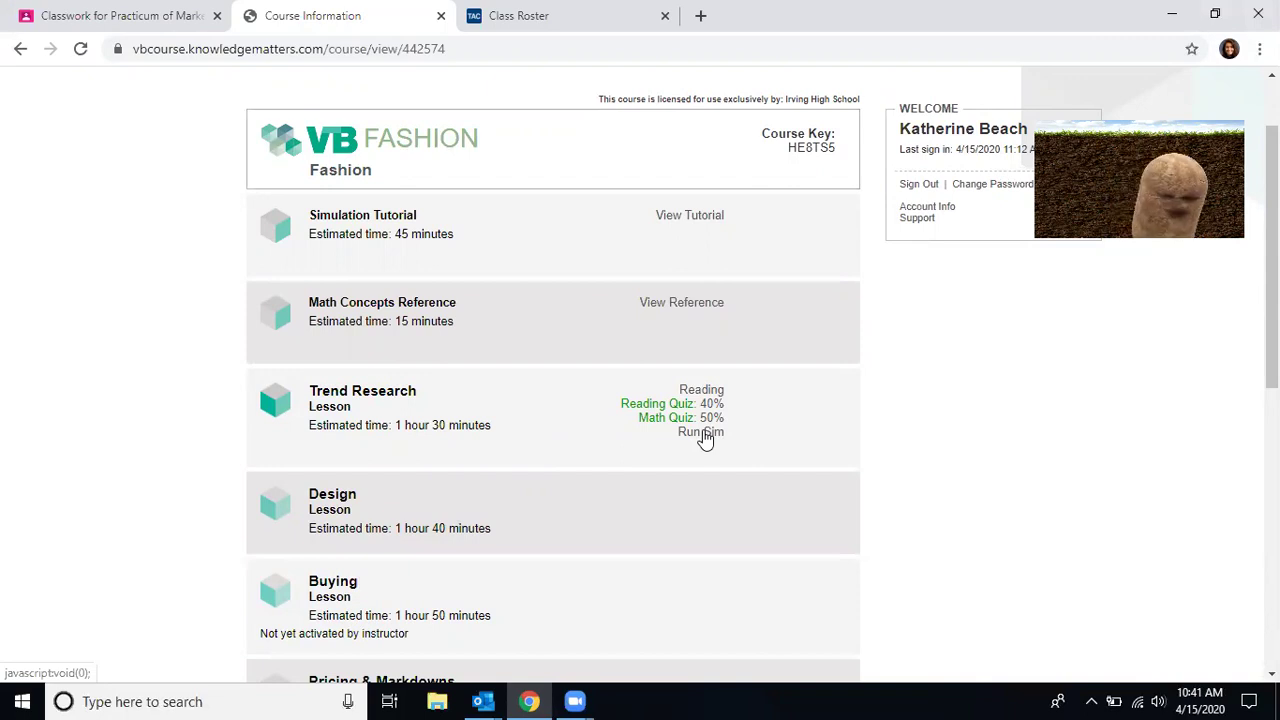
left_click(705, 436)
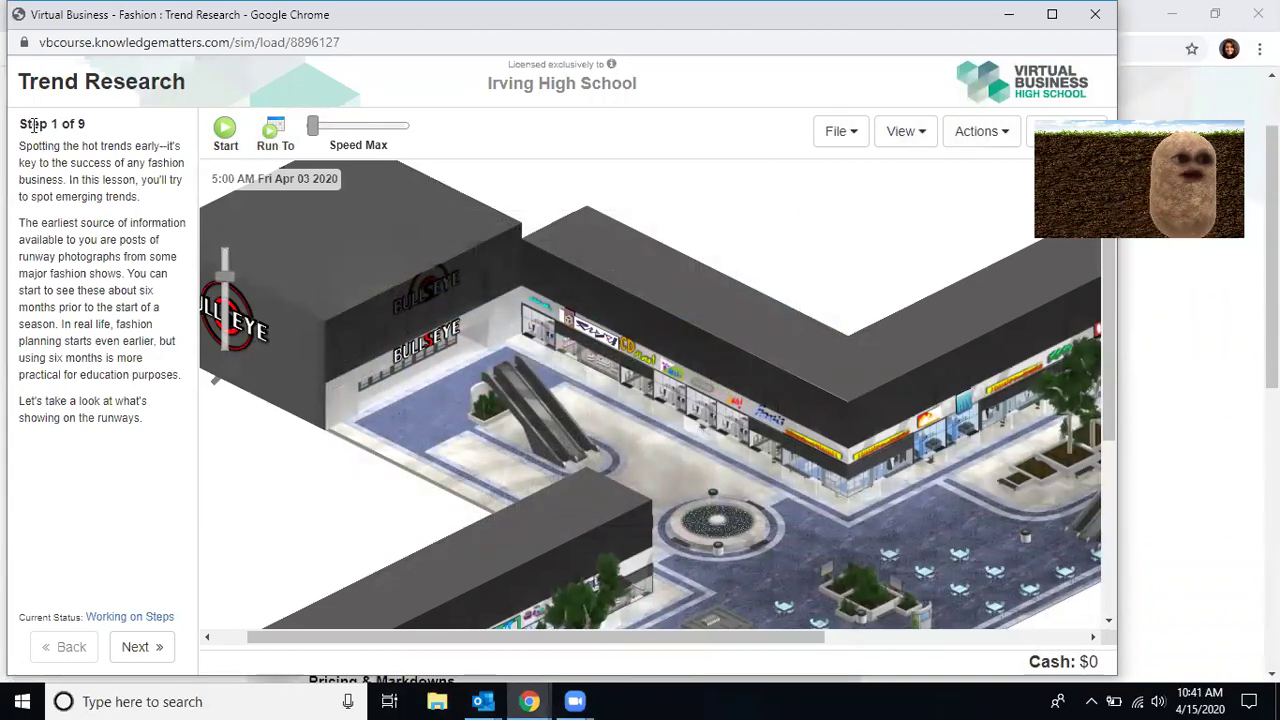
left_click_drag(22, 122, 141, 421)
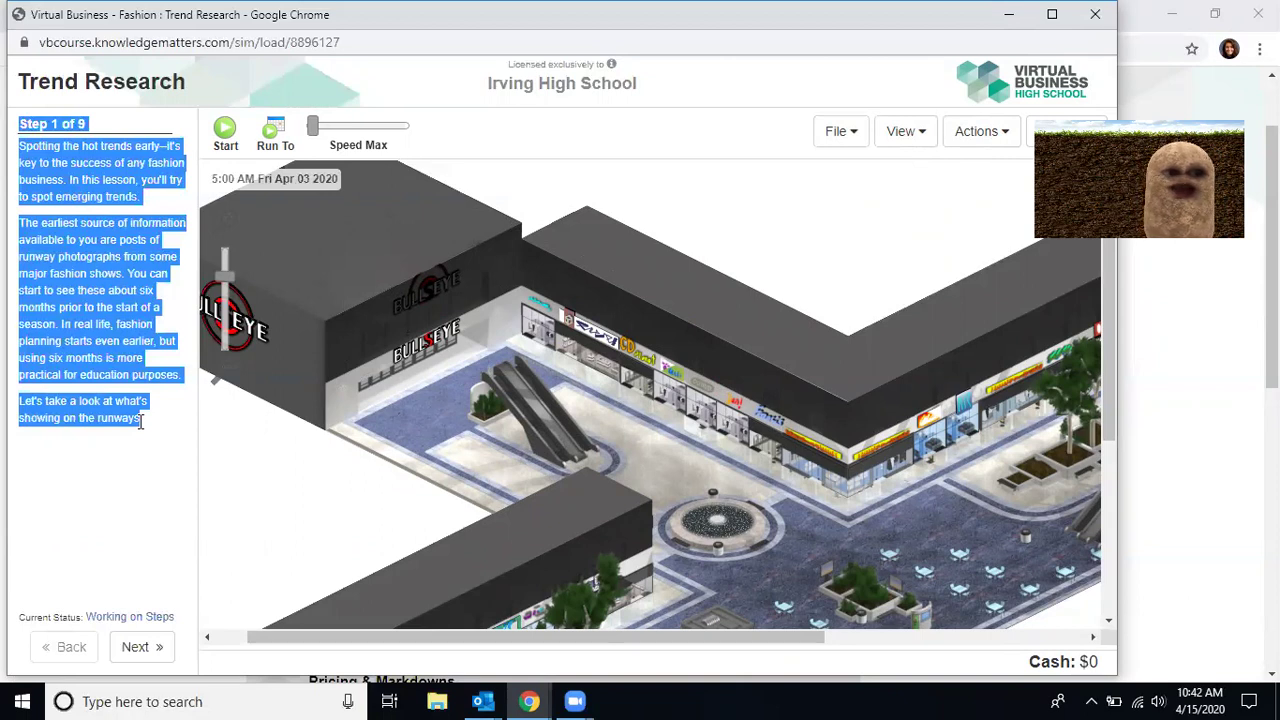
left_click(140, 421)
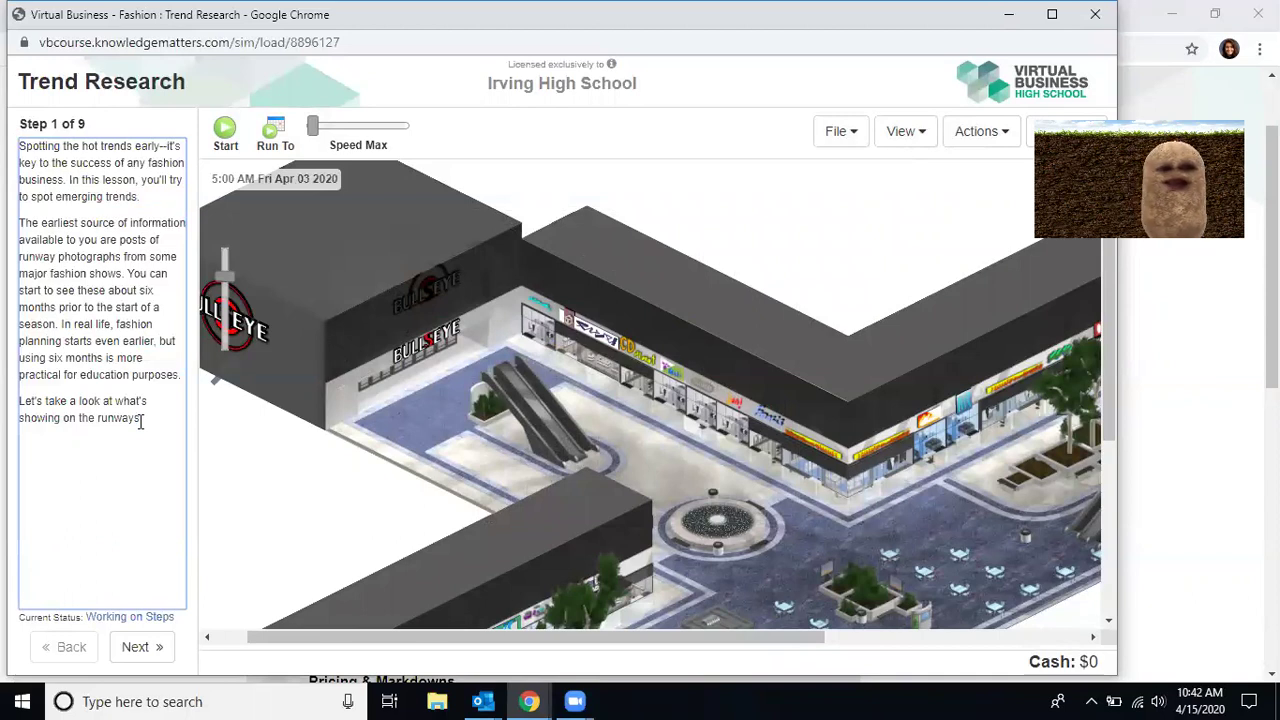
left_click(125, 648)
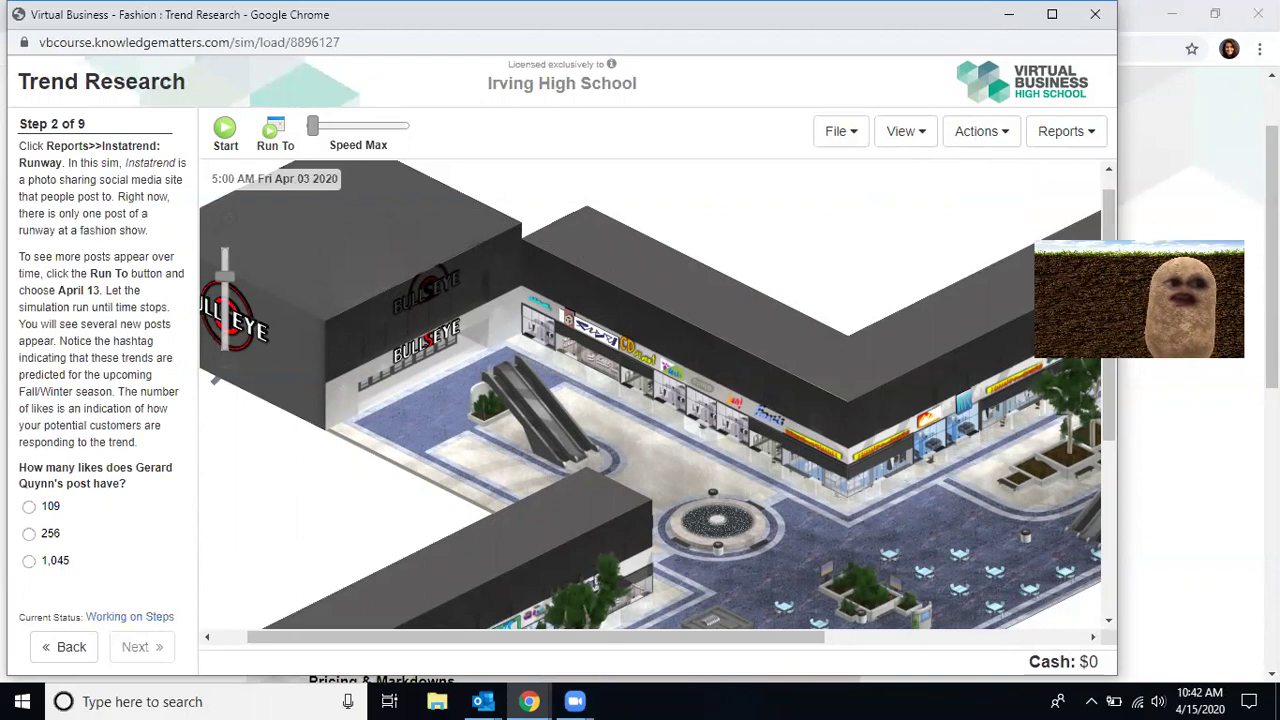
Step: Open the Instatrend: Runway report, move it clear of the simulation controls, and run the simulation to April 13, 2020
left_click(1102, 143)
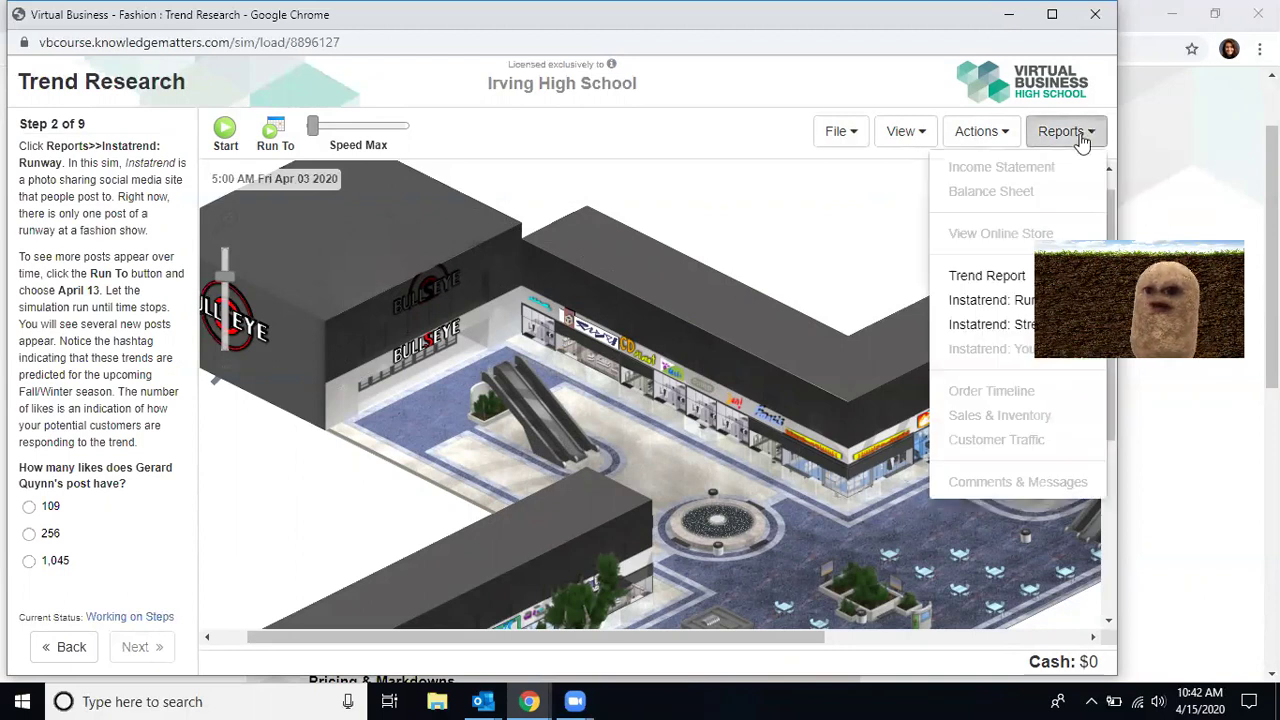
left_click(968, 304)
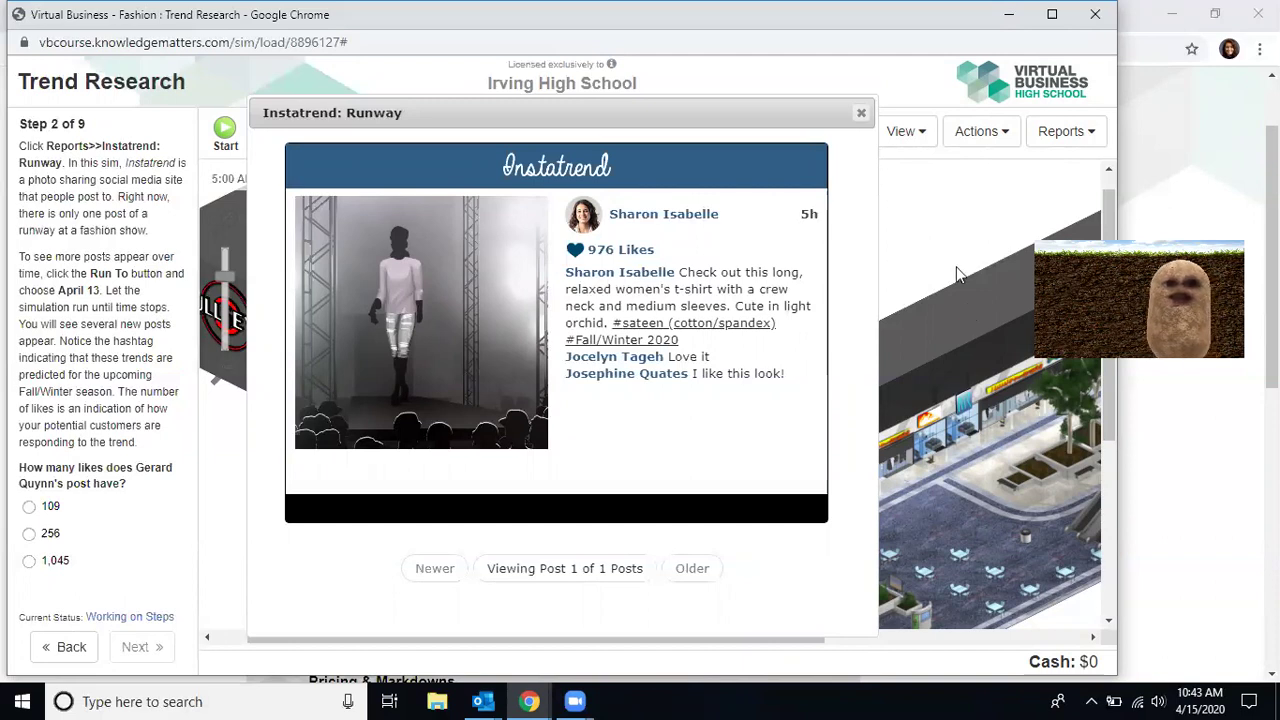
left_click_drag(622, 568, 508, 572)
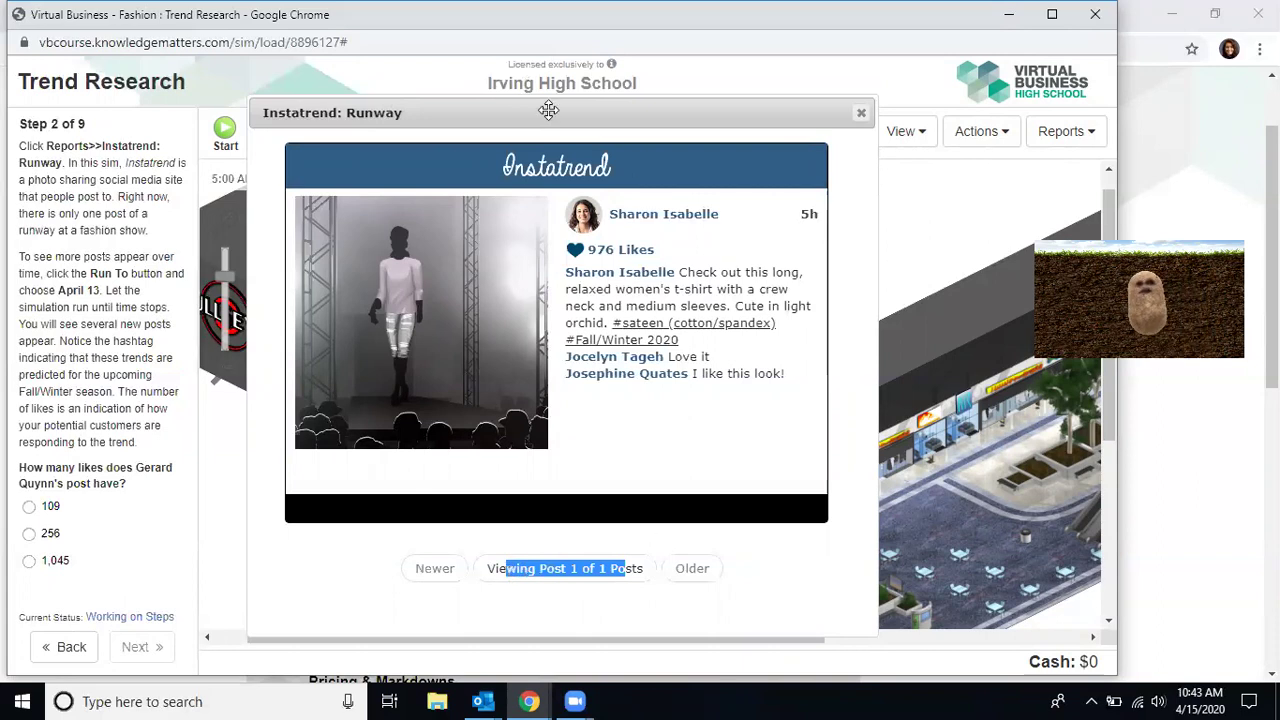
left_click_drag(547, 110, 912, 62)
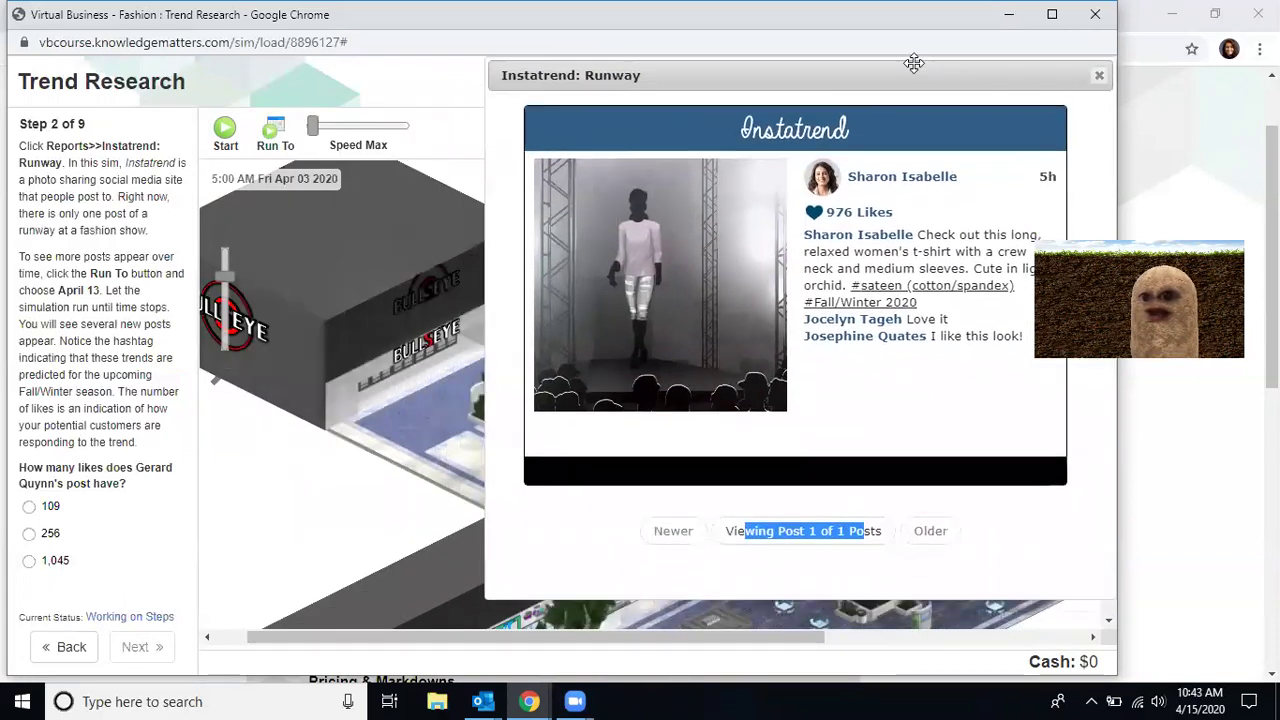
left_click(274, 133)
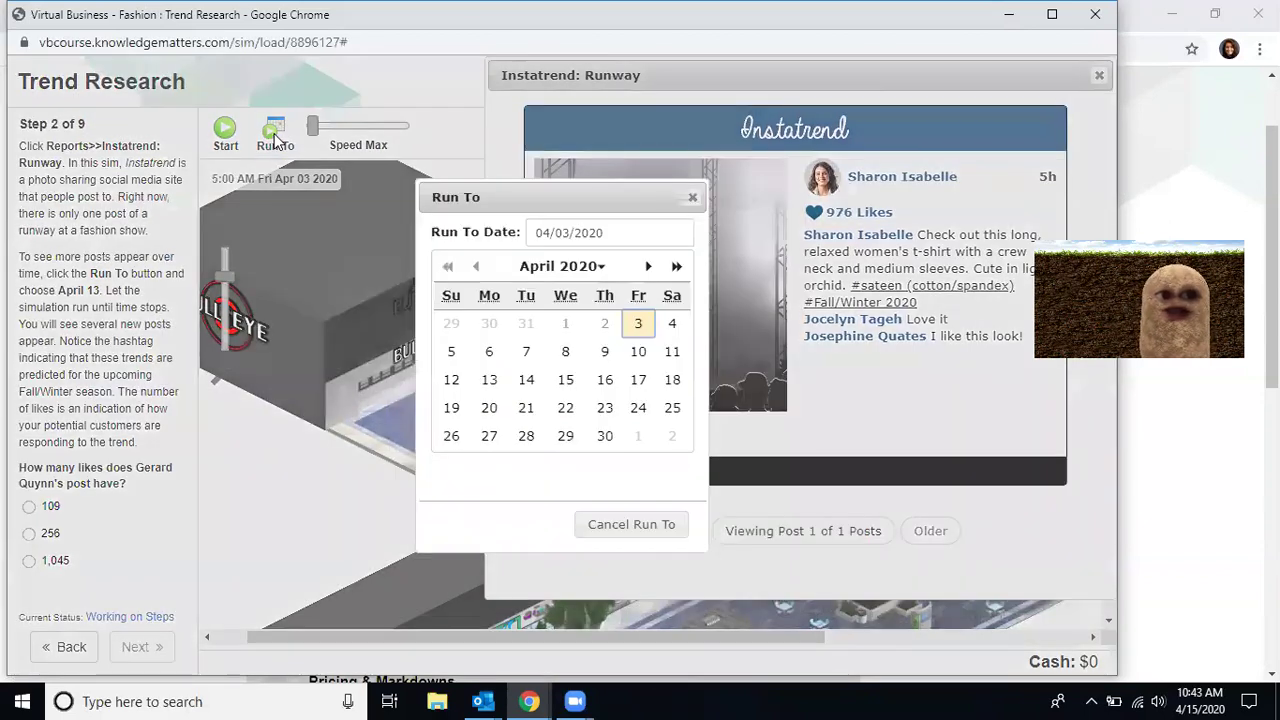
left_click(489, 381)
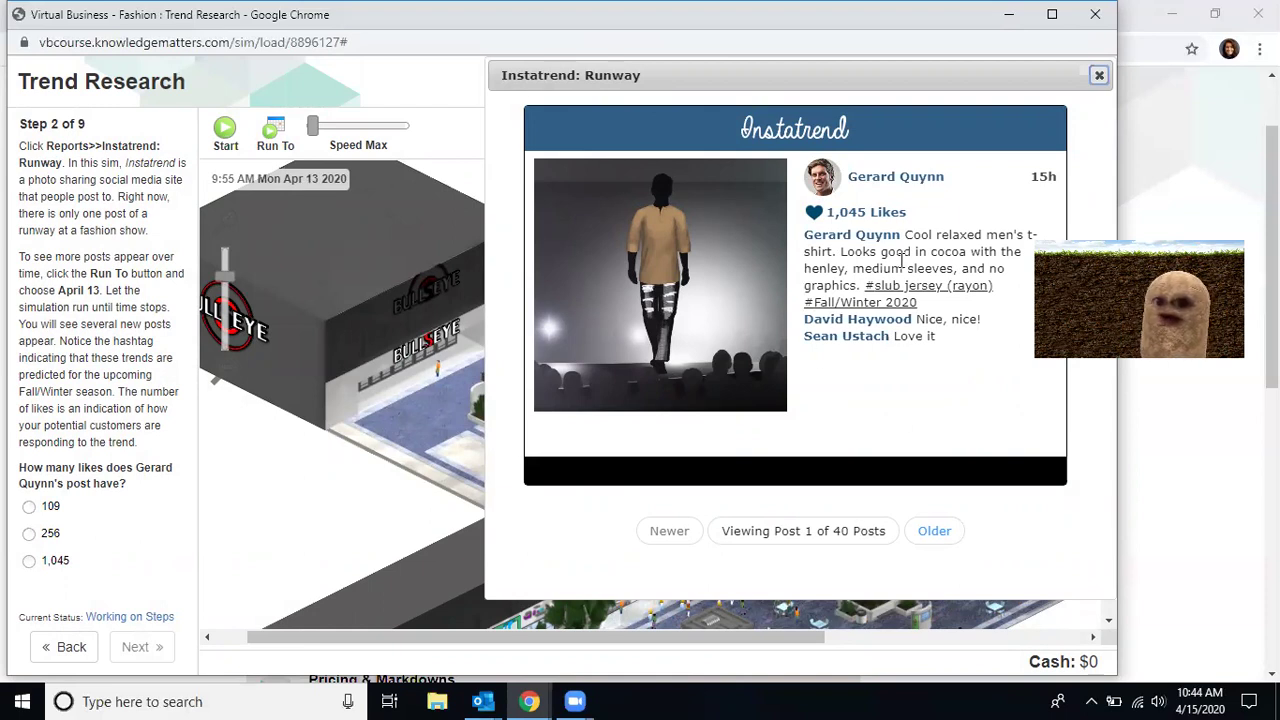
Step: Answer the question about the number of likes on the post with 1,045 and continue to step 3
left_click_drag(848, 176, 903, 212)
left_click(42, 561)
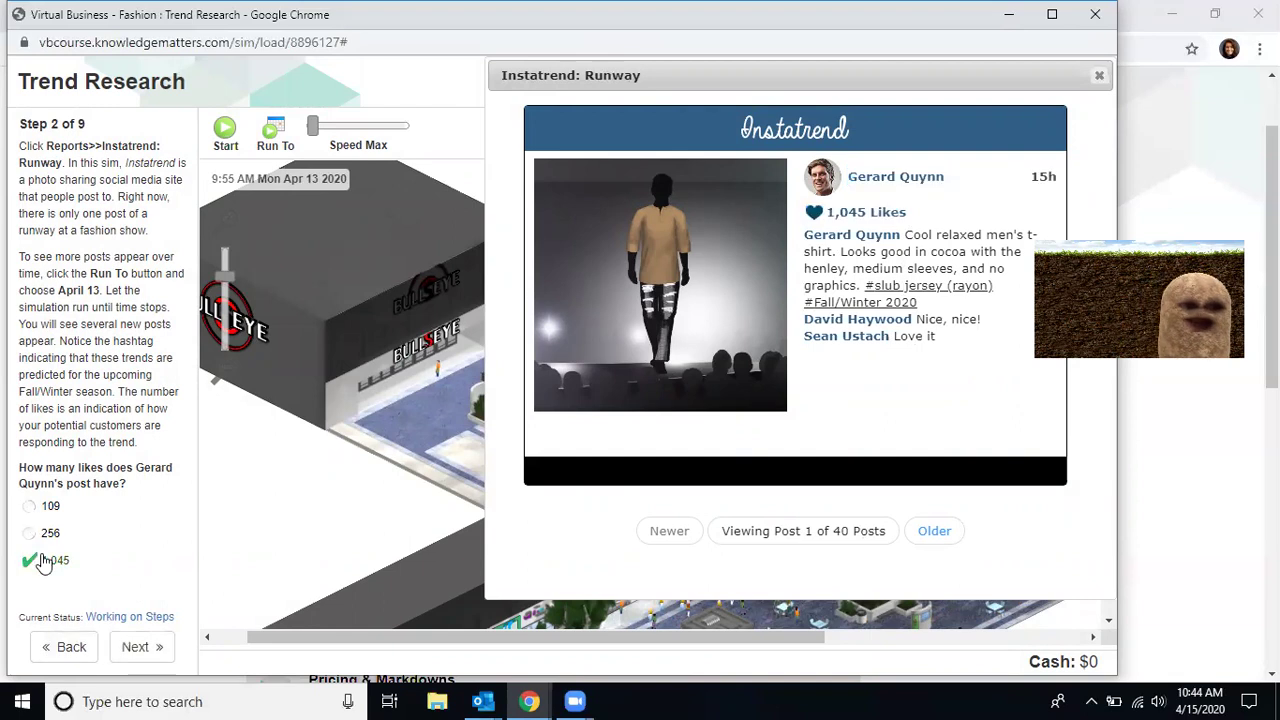
left_click(129, 640)
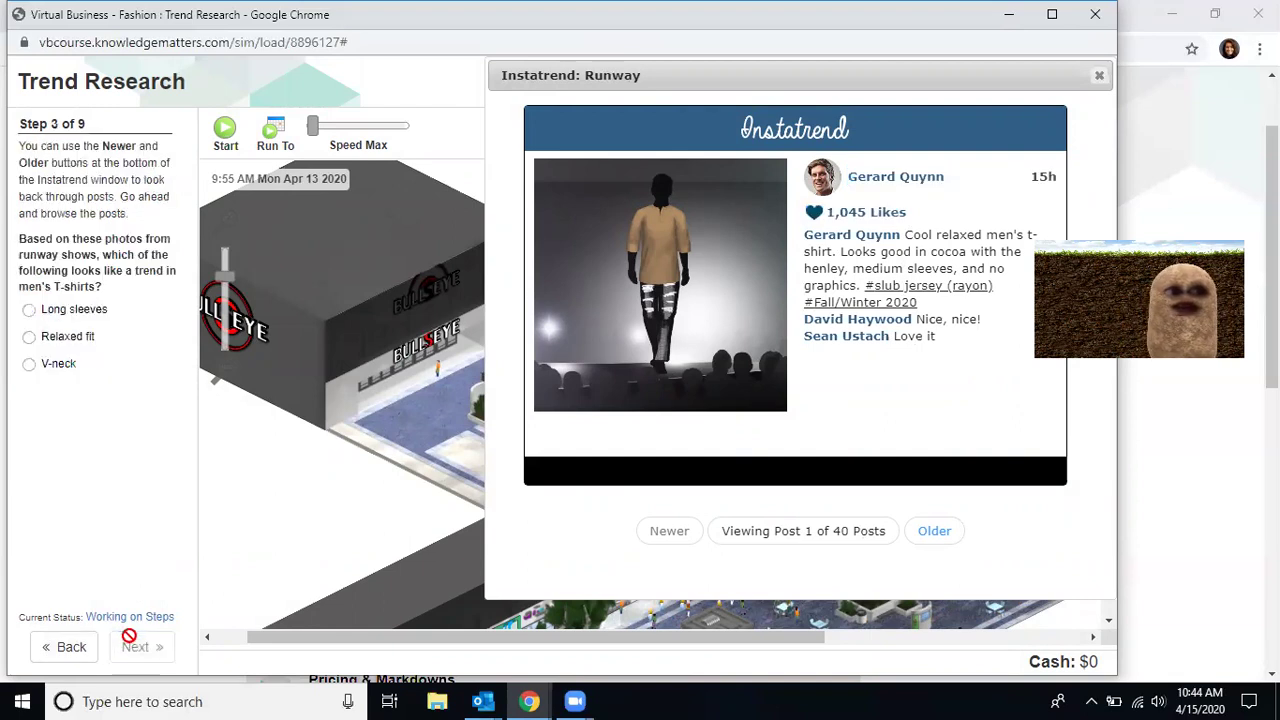
Step: Browse the older Instatrend runway posts up to post 10, checking the styles of men's T-shirts
left_click(935, 531)
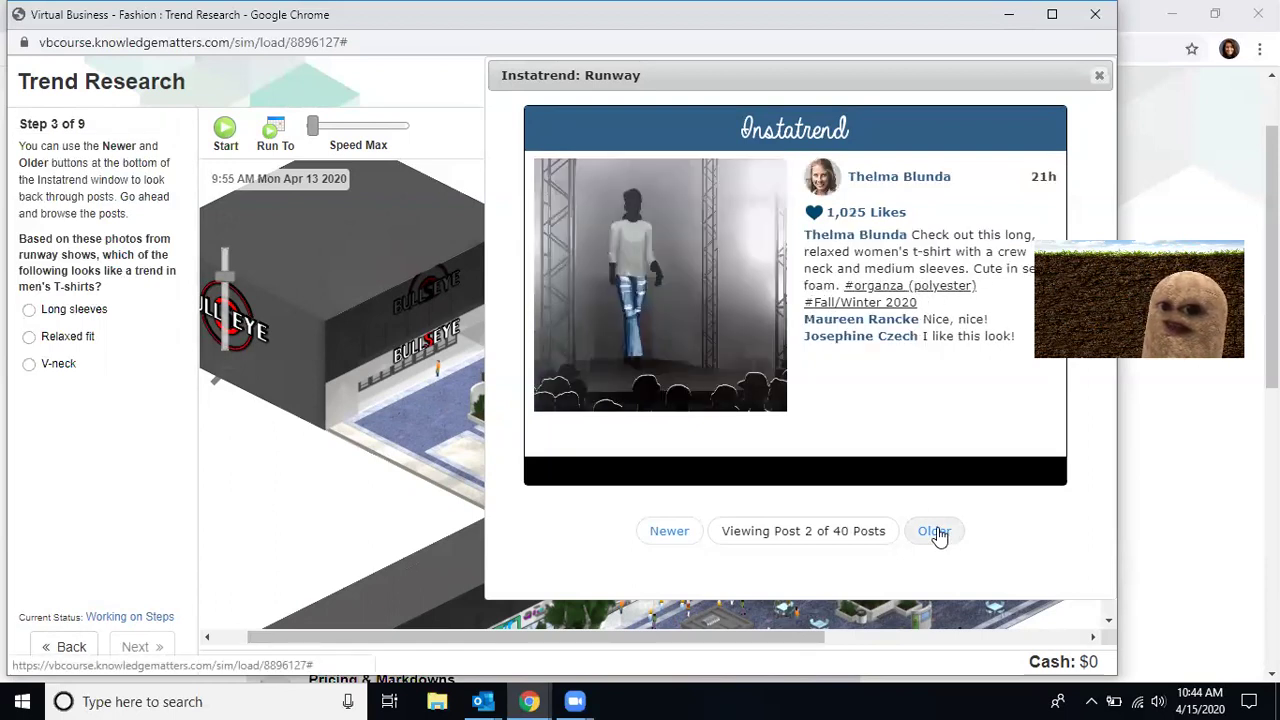
left_click(935, 531)
left_click(935, 531)
left_click(935, 531)
left_click(935, 531)
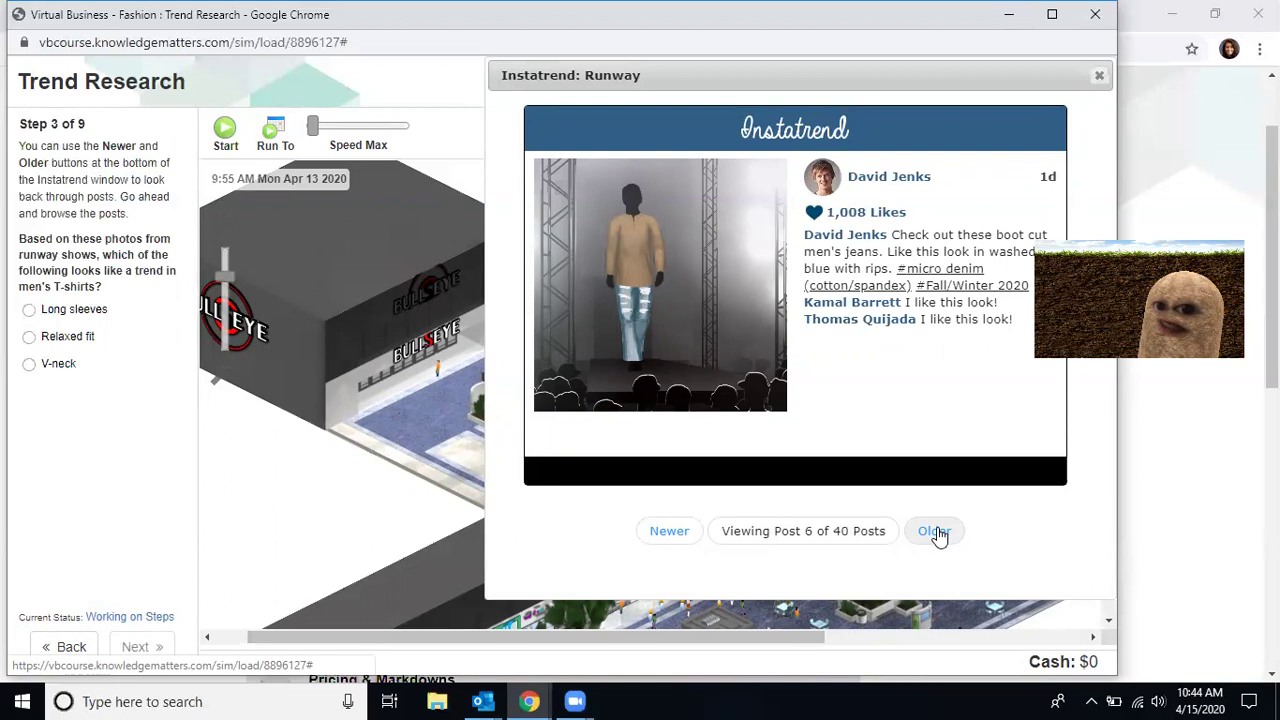
left_click(935, 531)
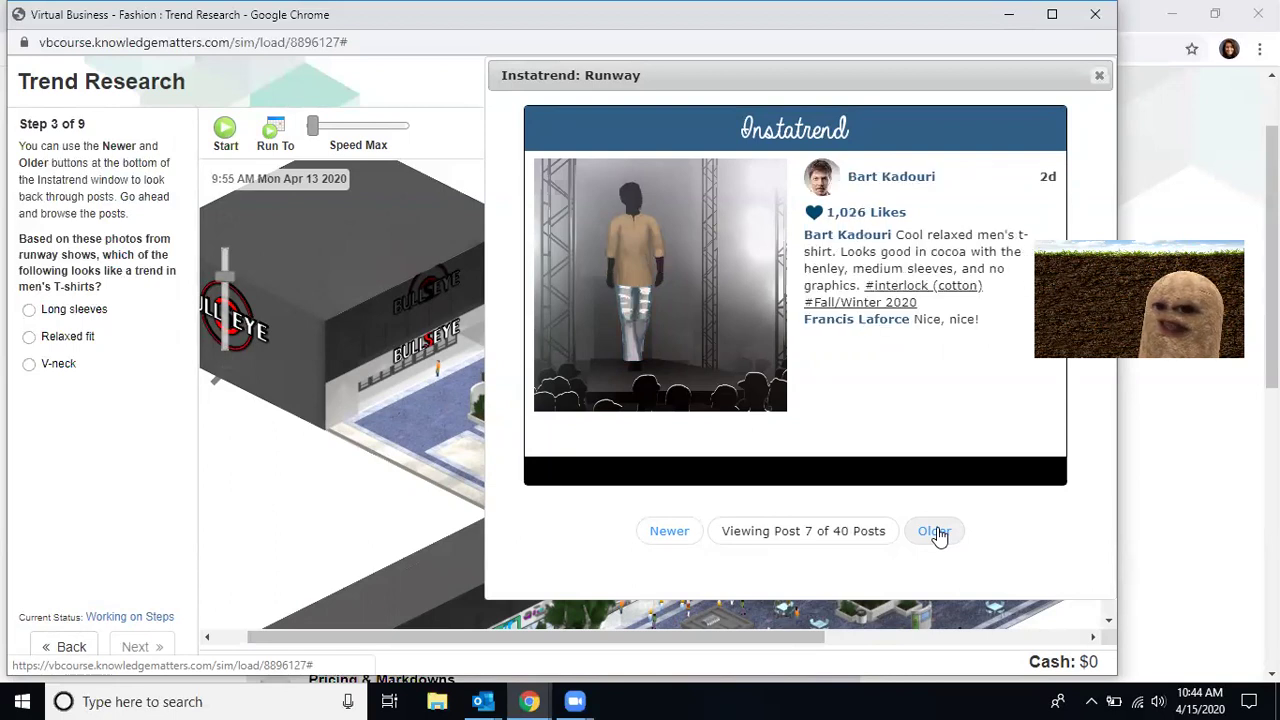
left_click(935, 531)
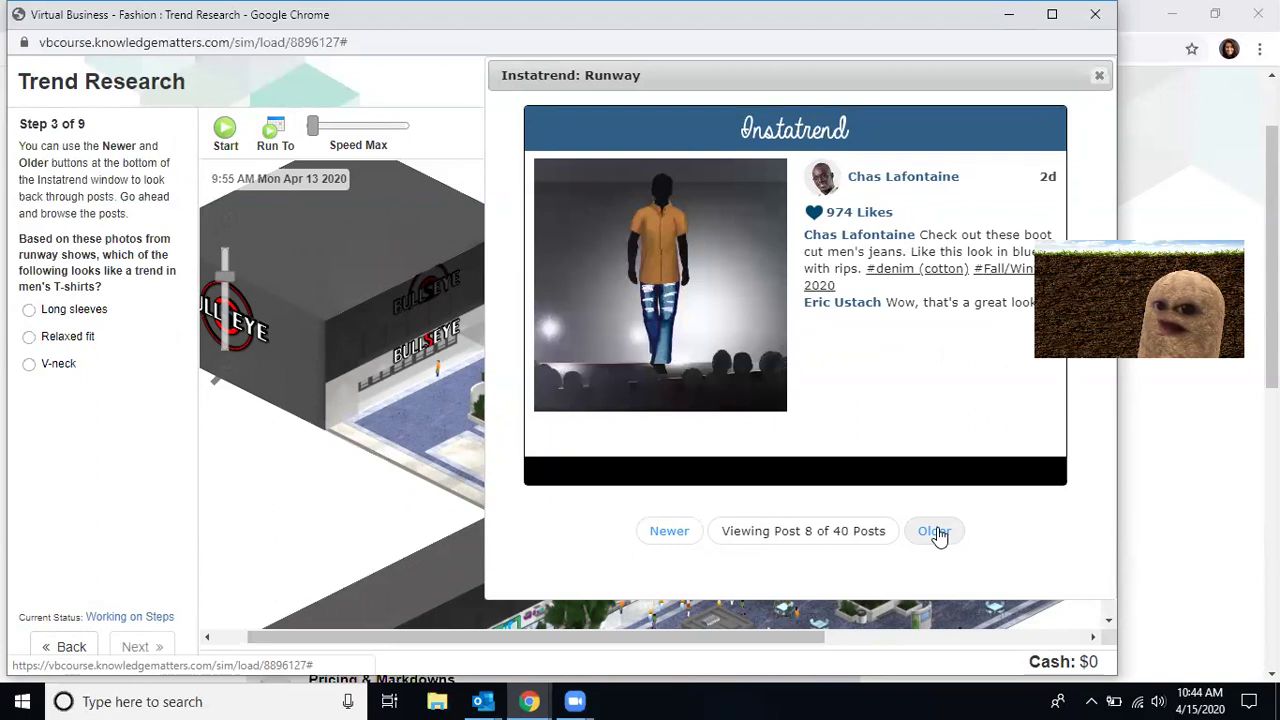
left_click(935, 531)
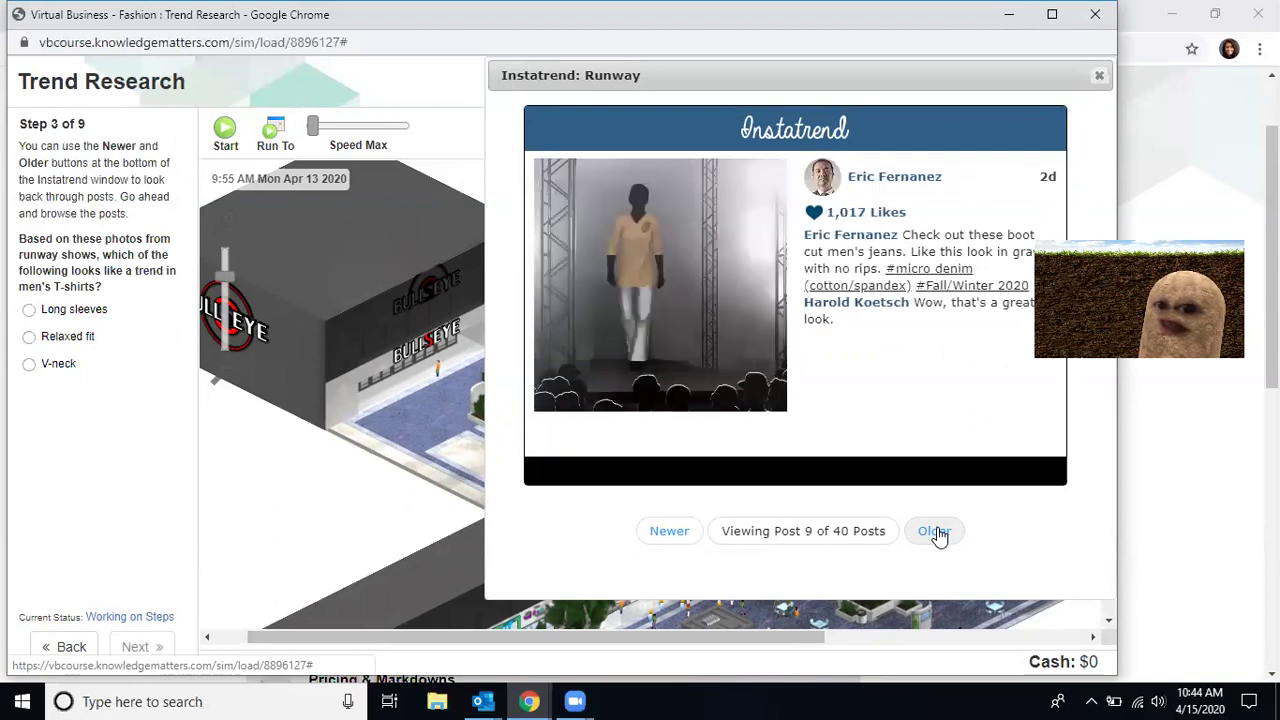
left_click(938, 535)
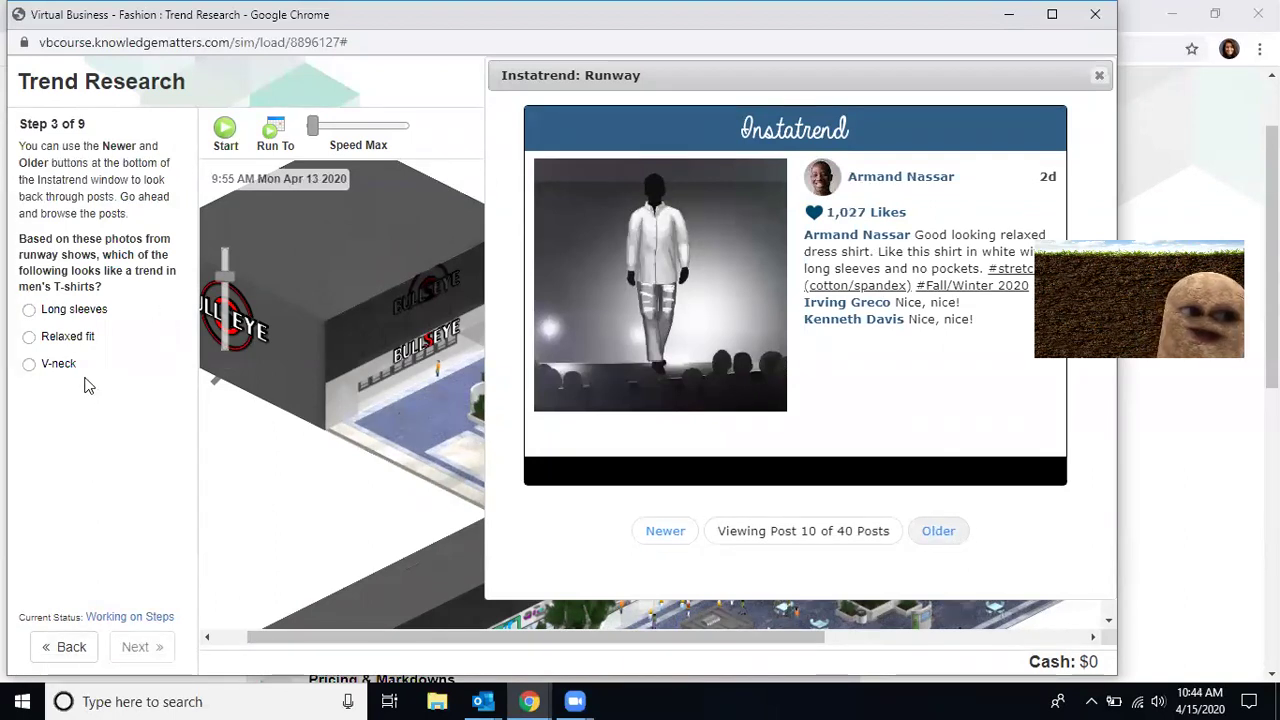
Step: Answer the men's T-shirt trend question with Relaxed fit, and continue to step 4 with the runway report closed
left_click(80, 338)
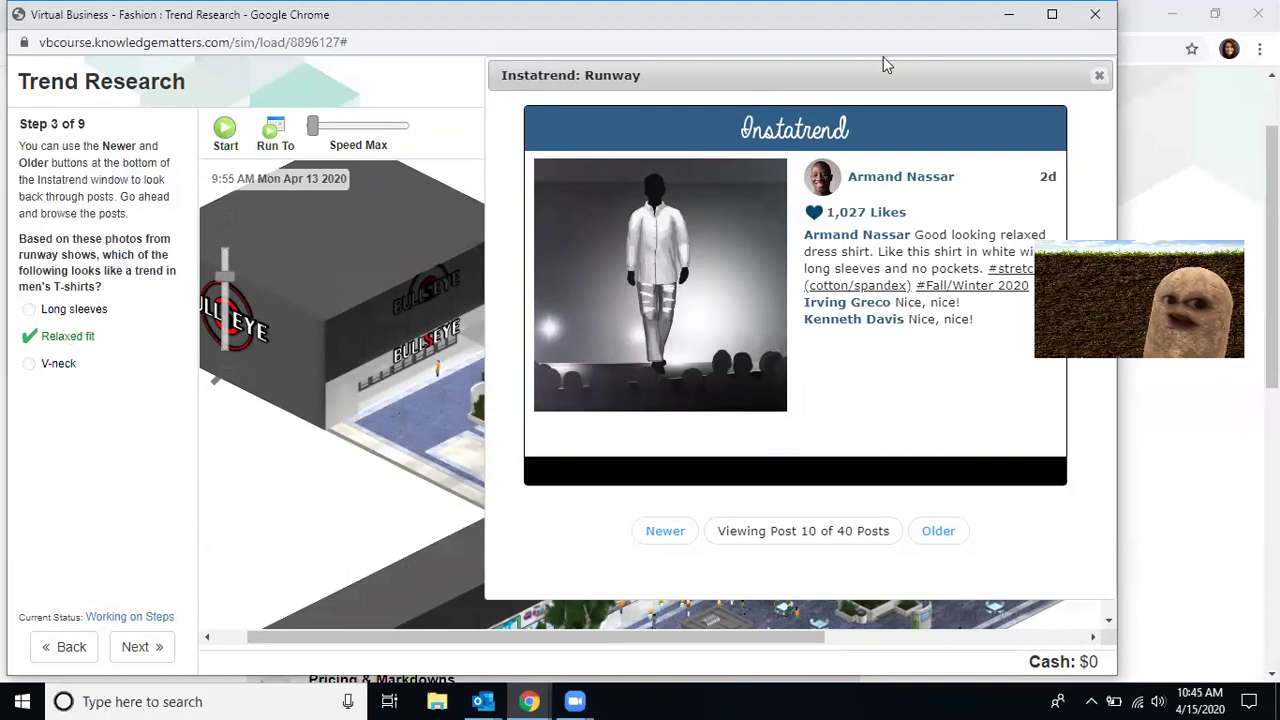
left_click_drag(853, 76, 773, 74)
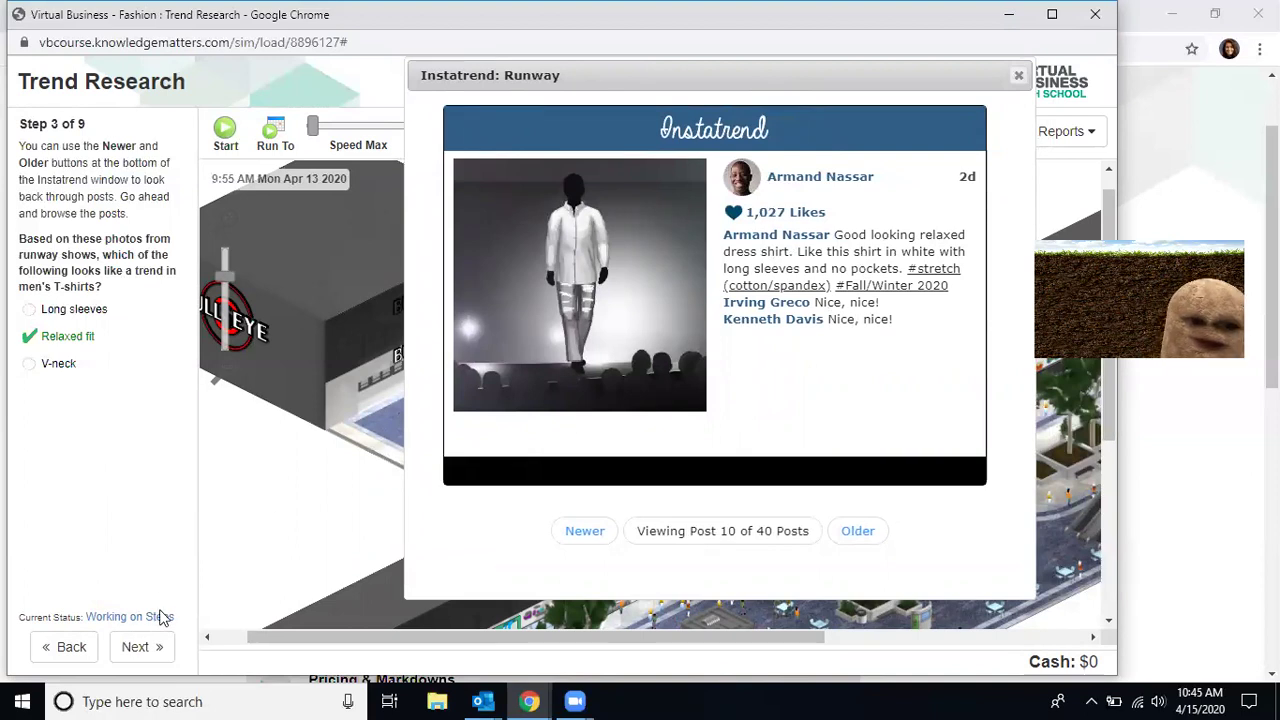
left_click(137, 648)
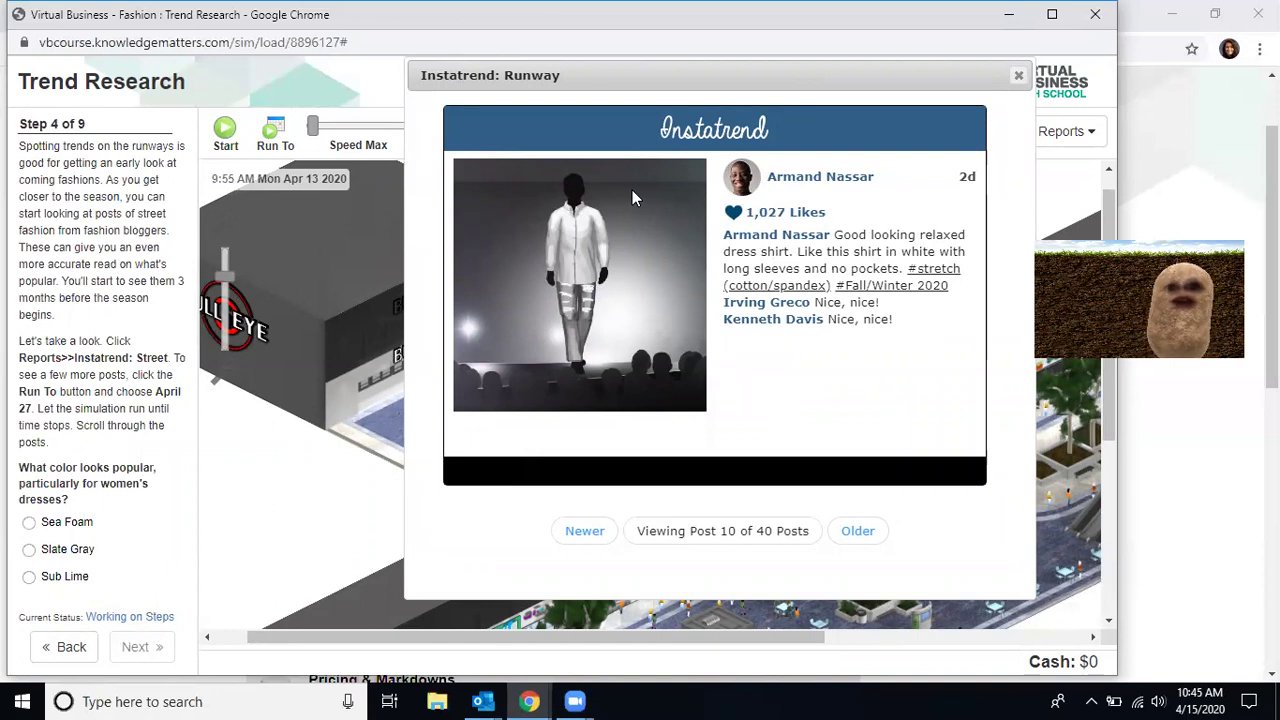
left_click(1018, 77)
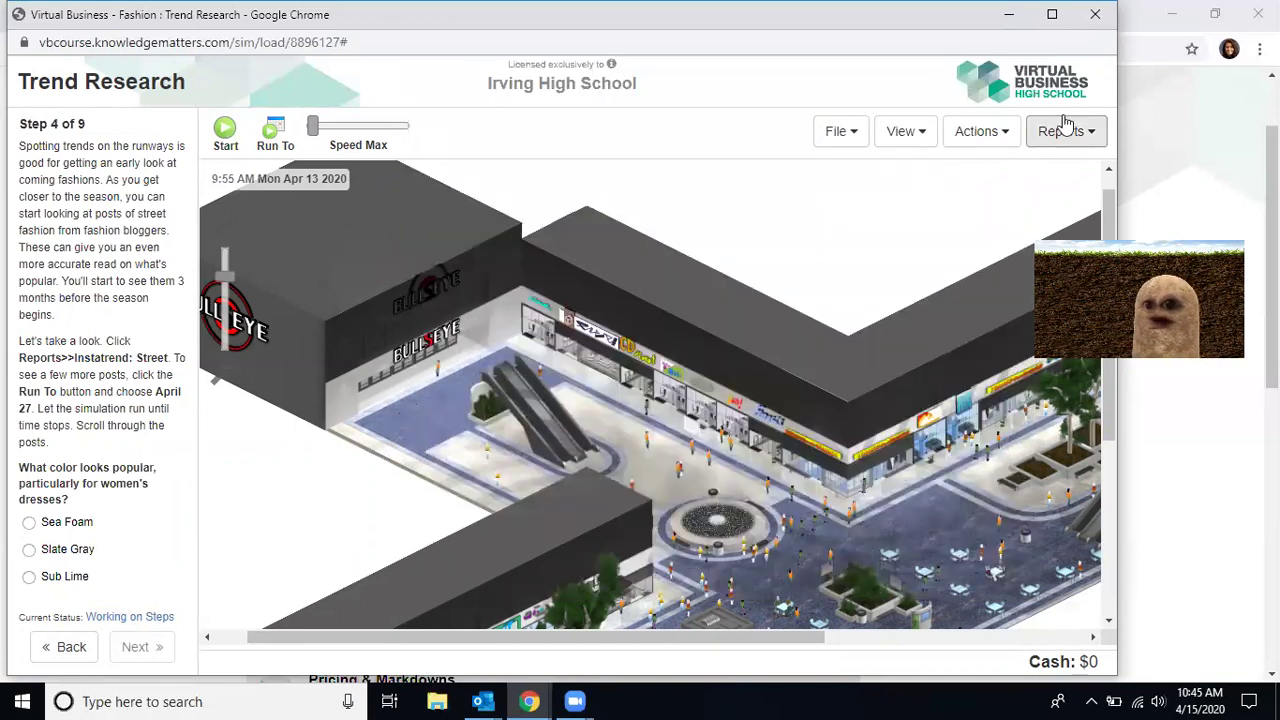
Step: Open the Instatrend: Street report, move it clear of the simulation controls, and run the simulation to April 27, 2020
left_click(1063, 130)
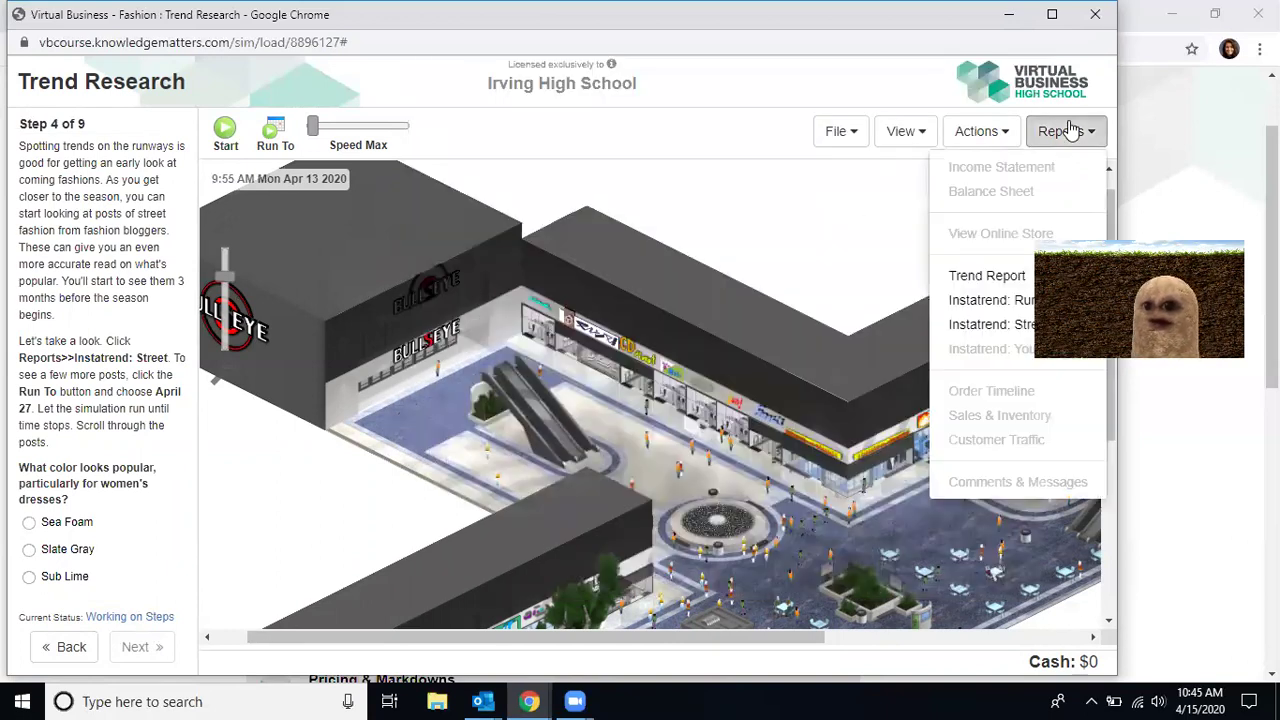
left_click(978, 326)
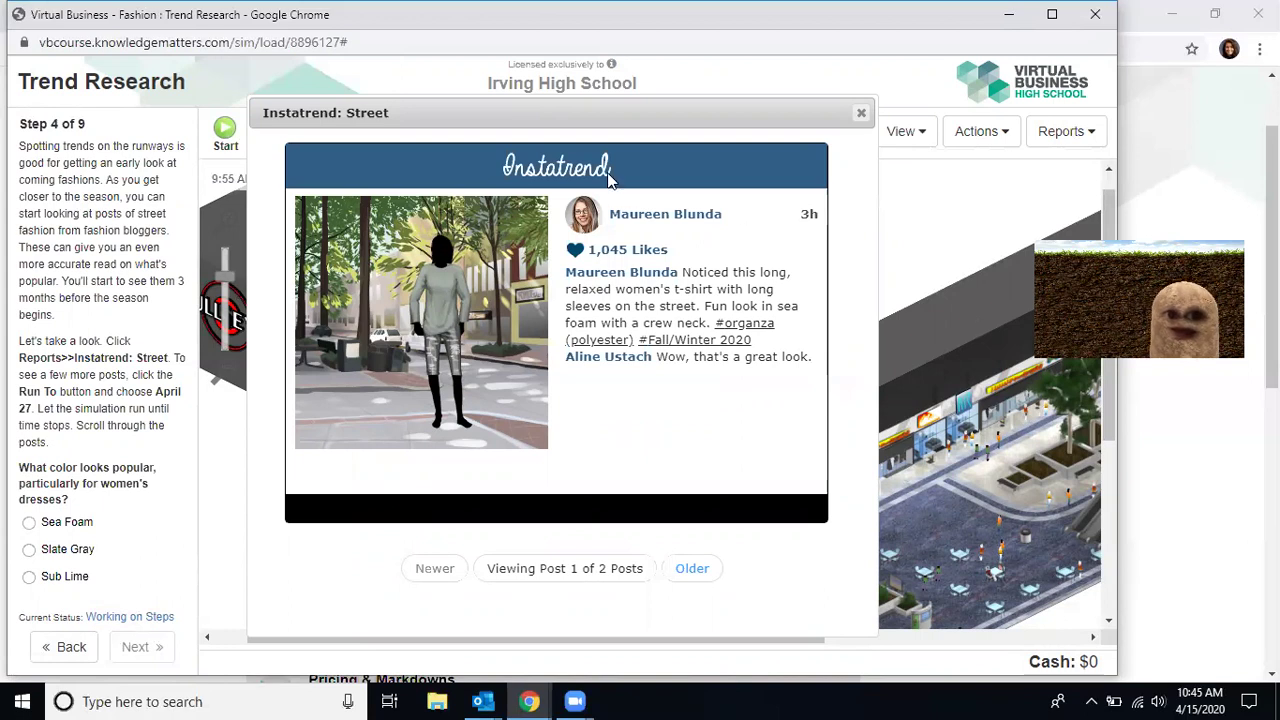
left_click_drag(519, 106, 722, 100)
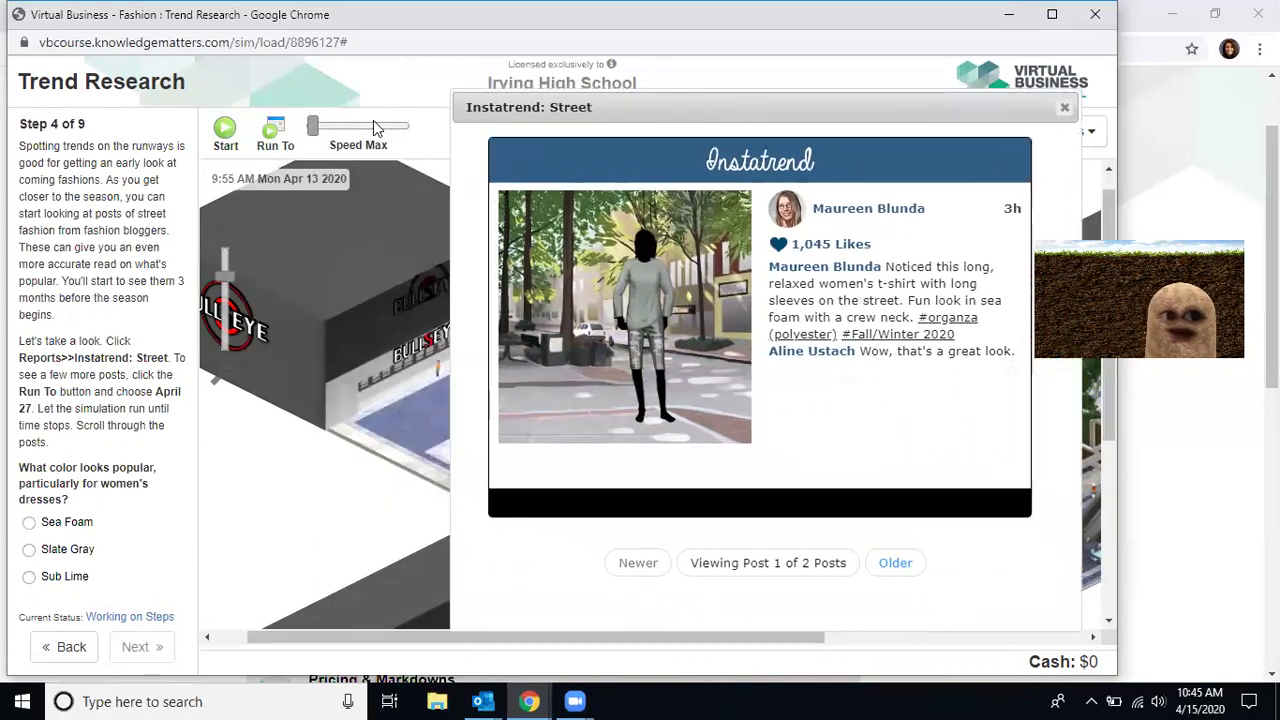
left_click(274, 135)
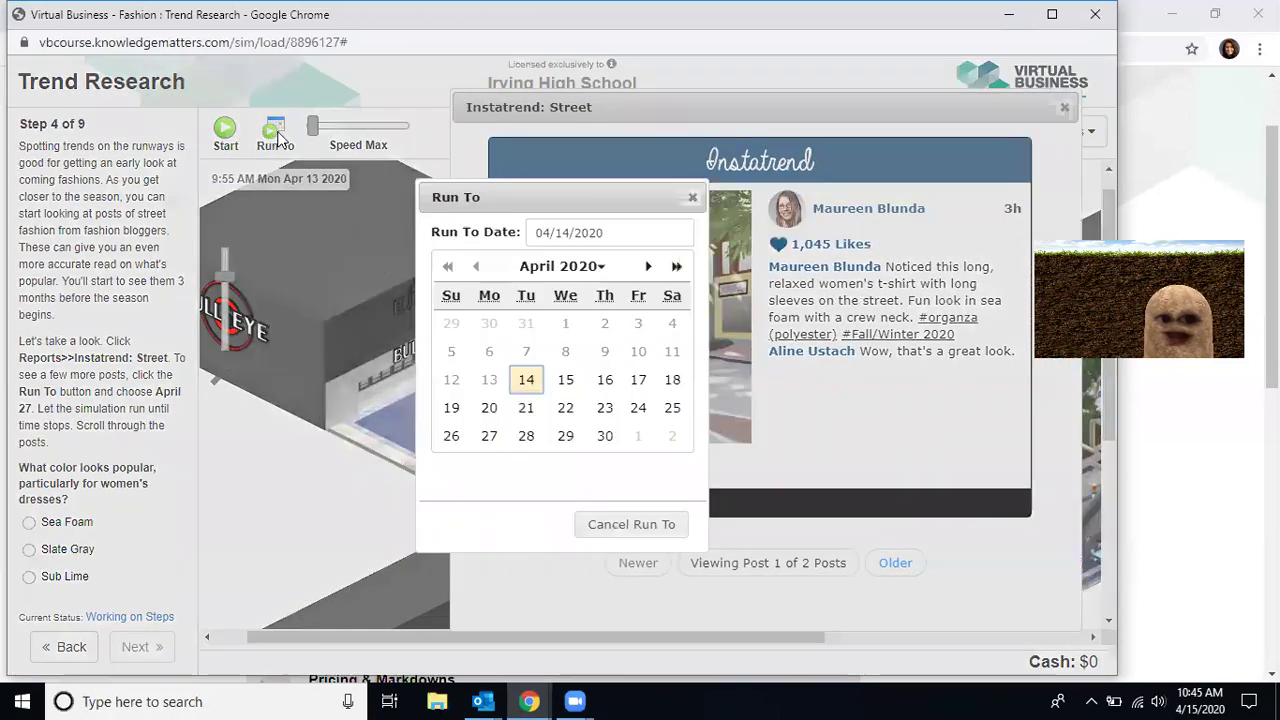
left_click(490, 436)
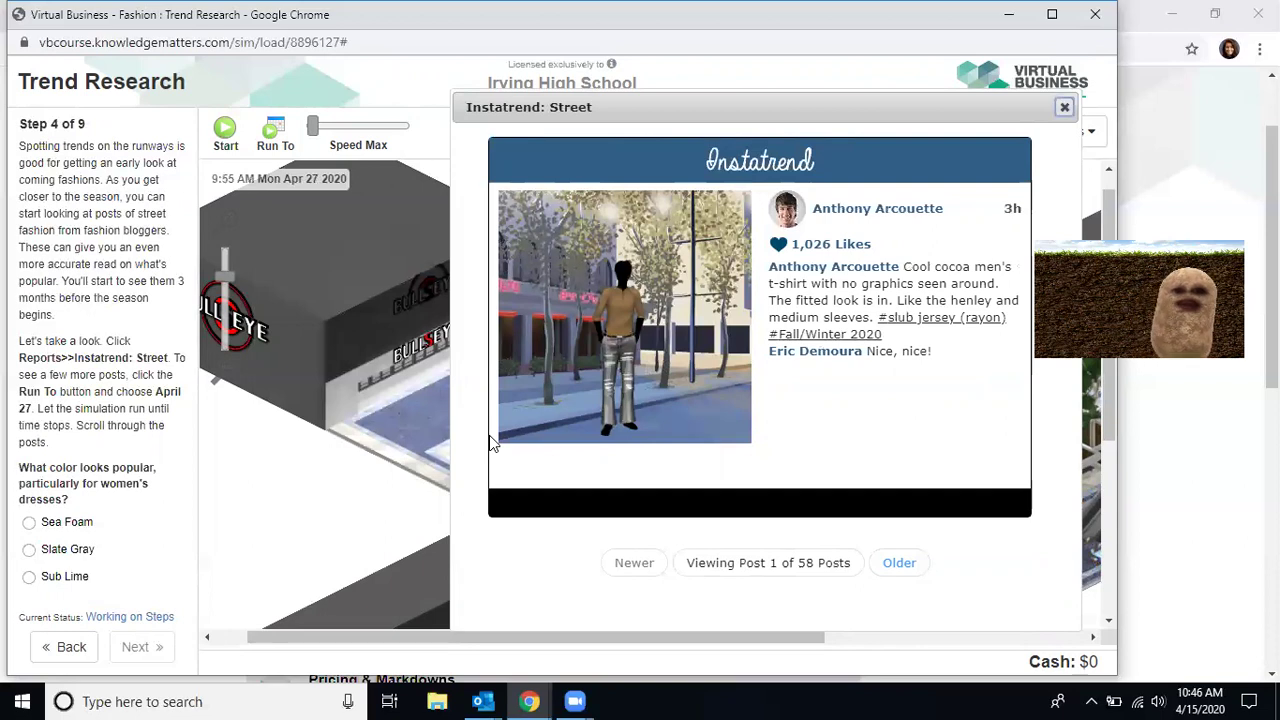
Step: Browse the older Instatrend street posts up to post 4, checking the color of women's dresses
left_click(906, 567)
left_click(909, 569)
left_click(903, 566)
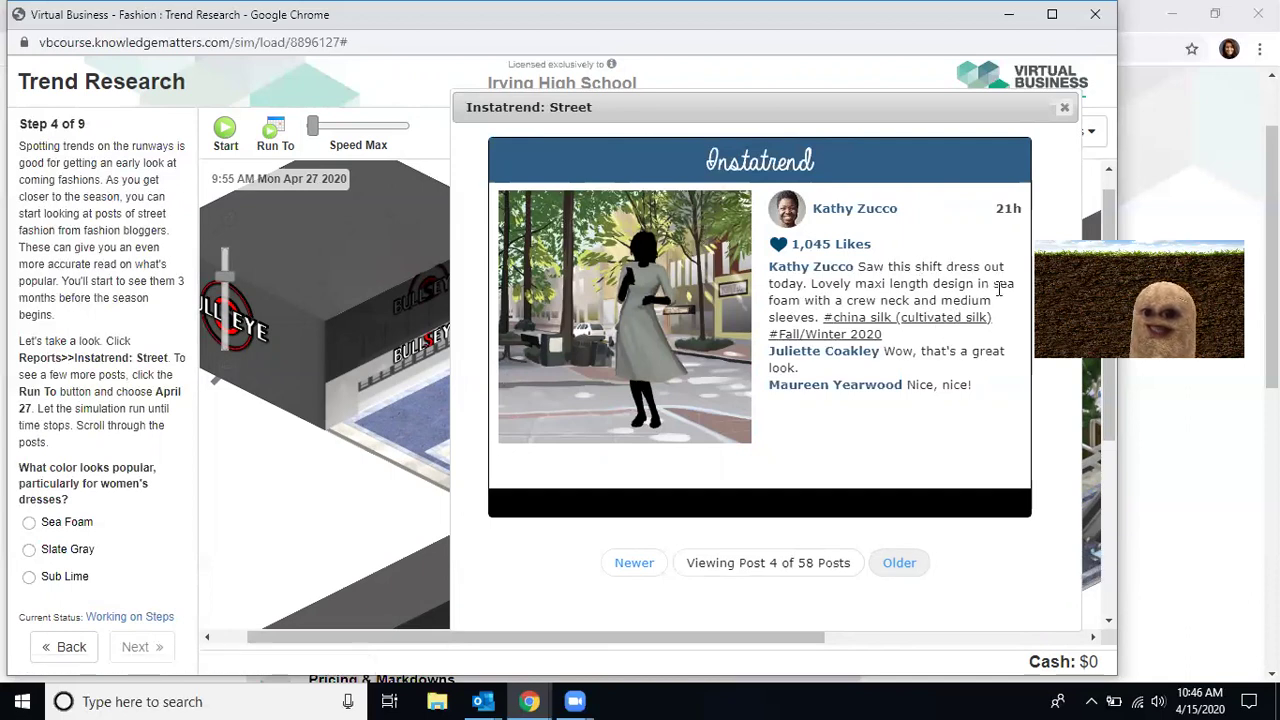
left_click_drag(993, 284, 818, 300)
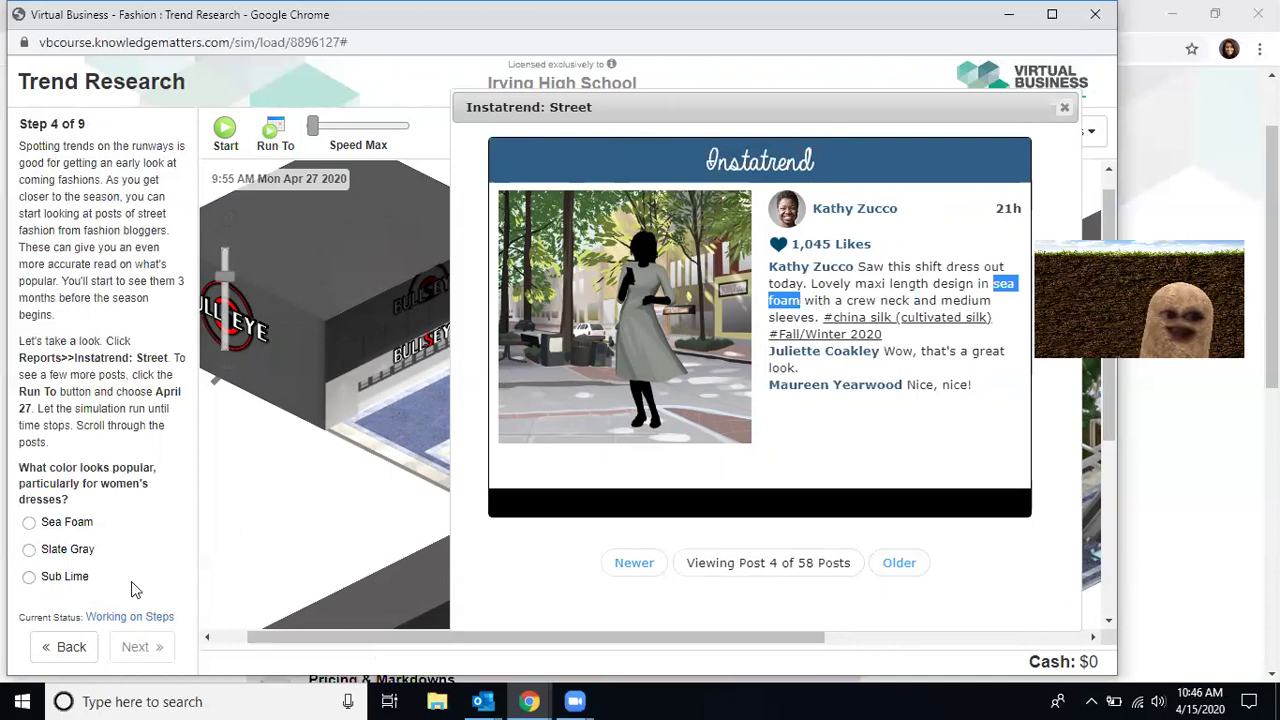
Step: Answer the women's dress color question with Sea Foam, and continue to step 5 with the street report closed
left_click(80, 526)
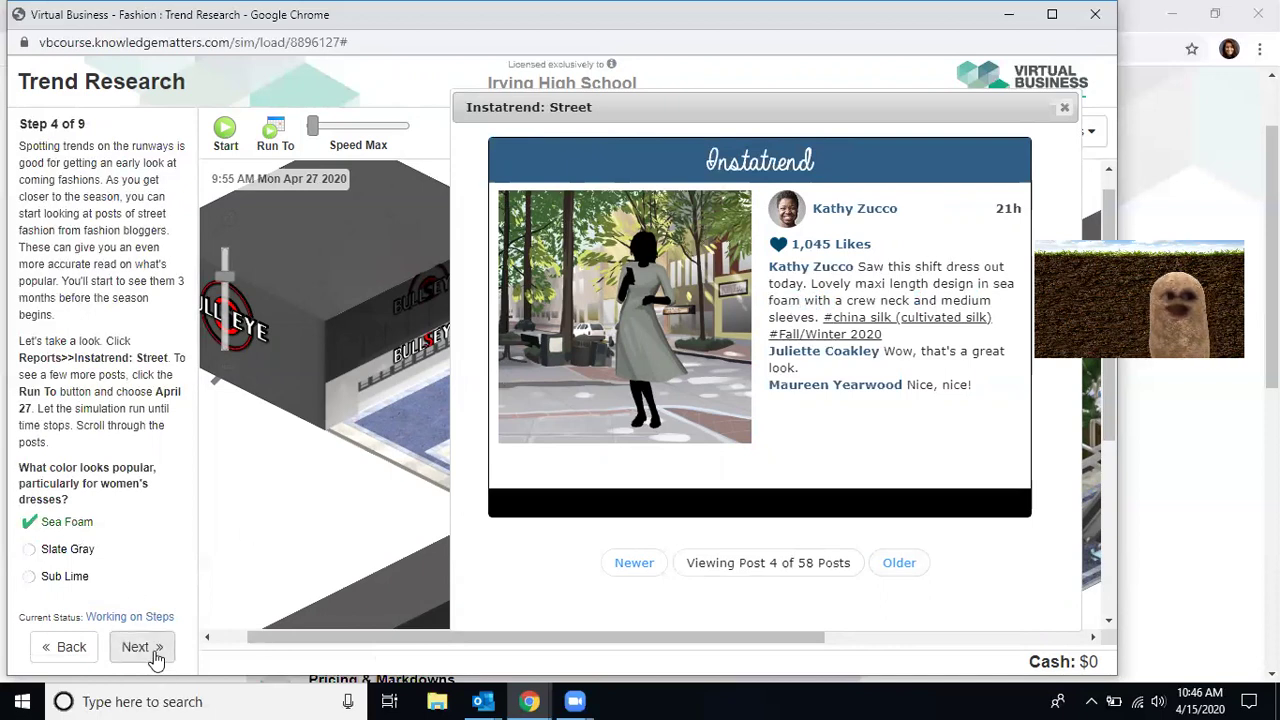
left_click(137, 647)
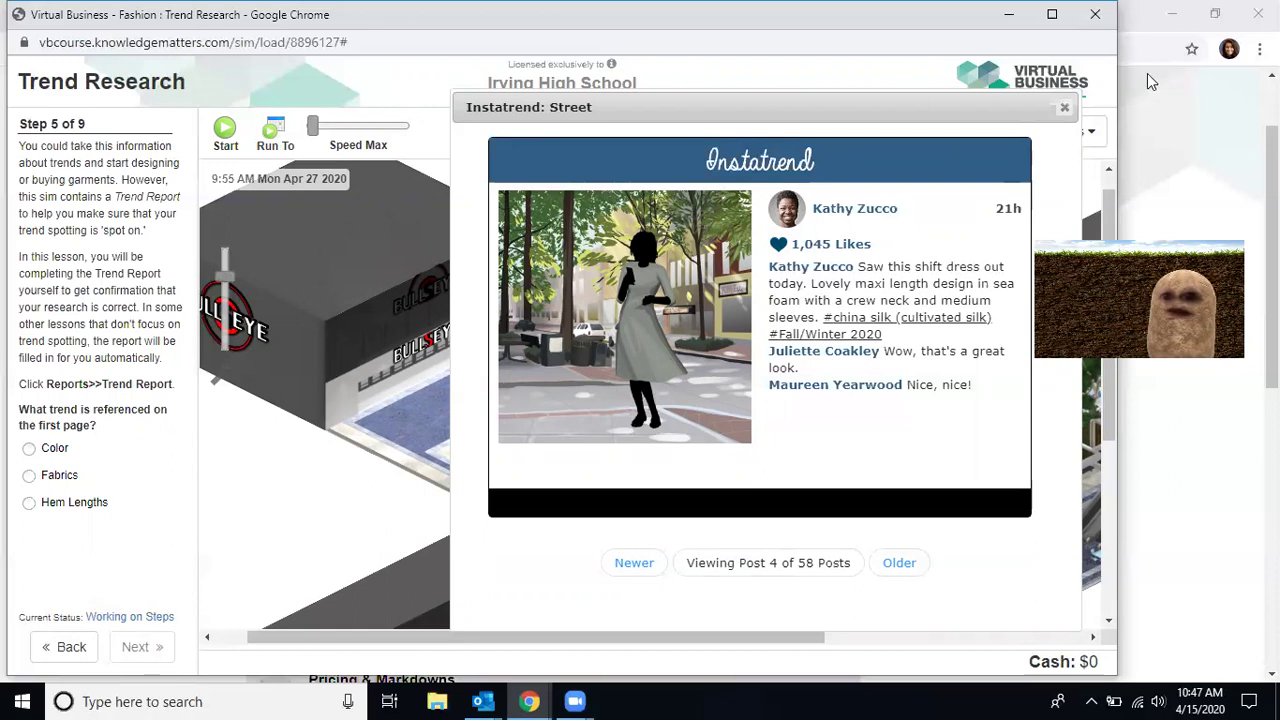
left_click(1065, 109)
Step: Open the Trend Report, answer the question about the trend on its first page with Color, and continue to step 6
left_click(1063, 131)
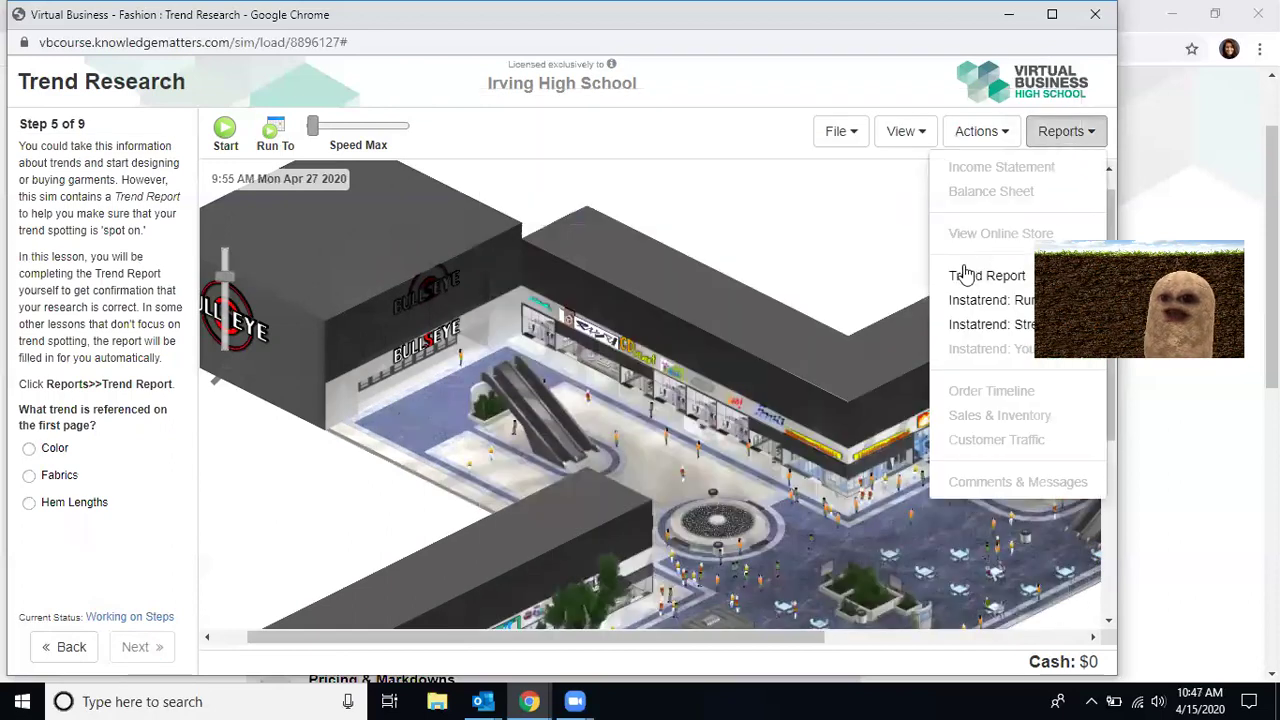
left_click(965, 277)
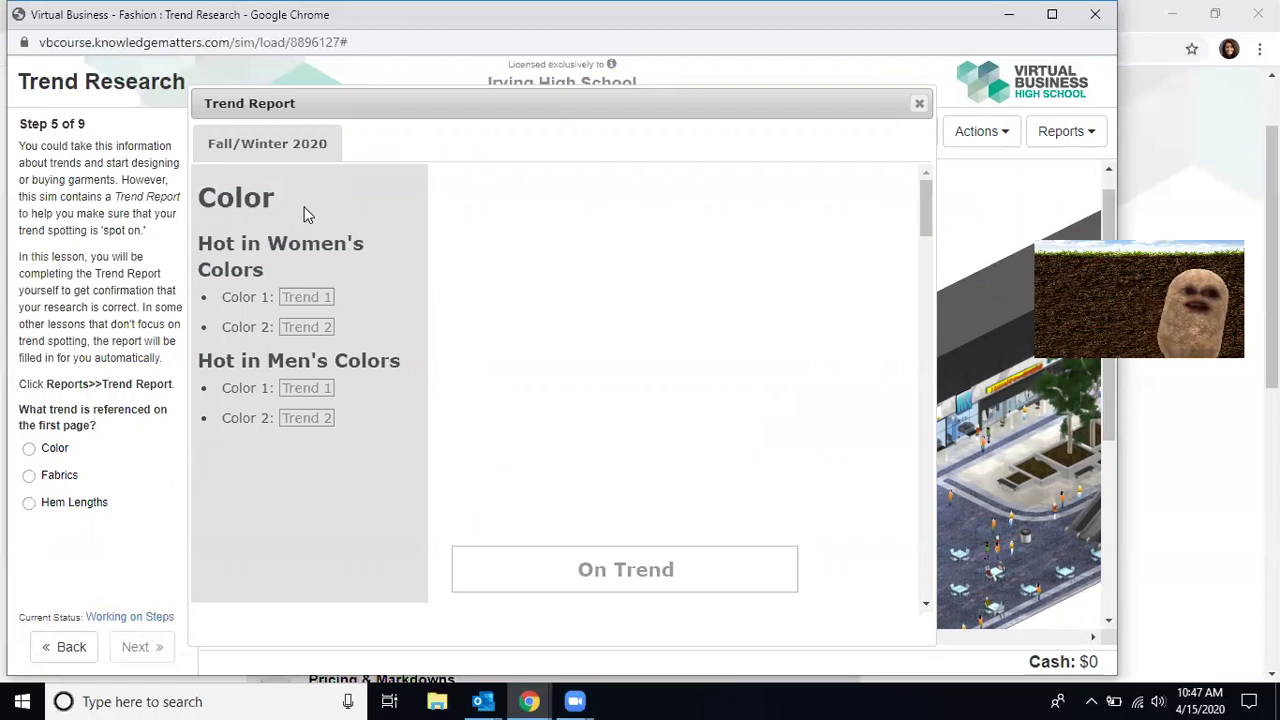
left_click_drag(305, 215, 200, 194)
left_click(50, 452)
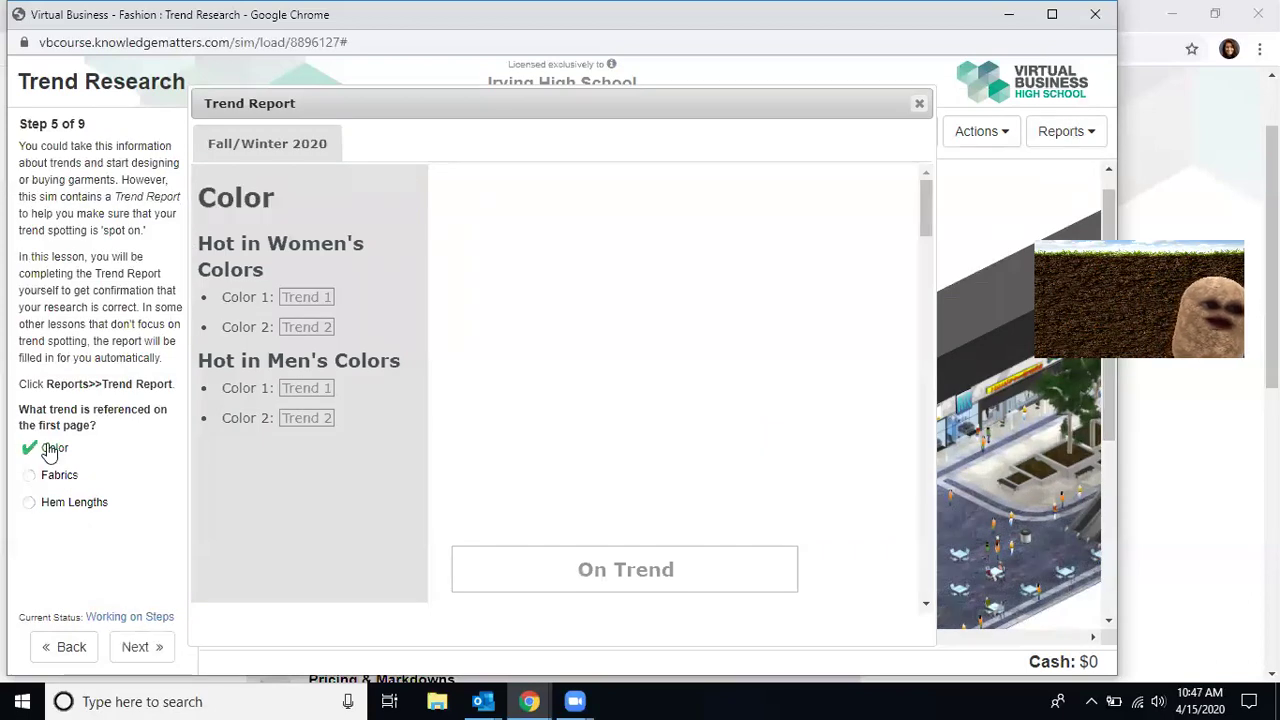
left_click(140, 650)
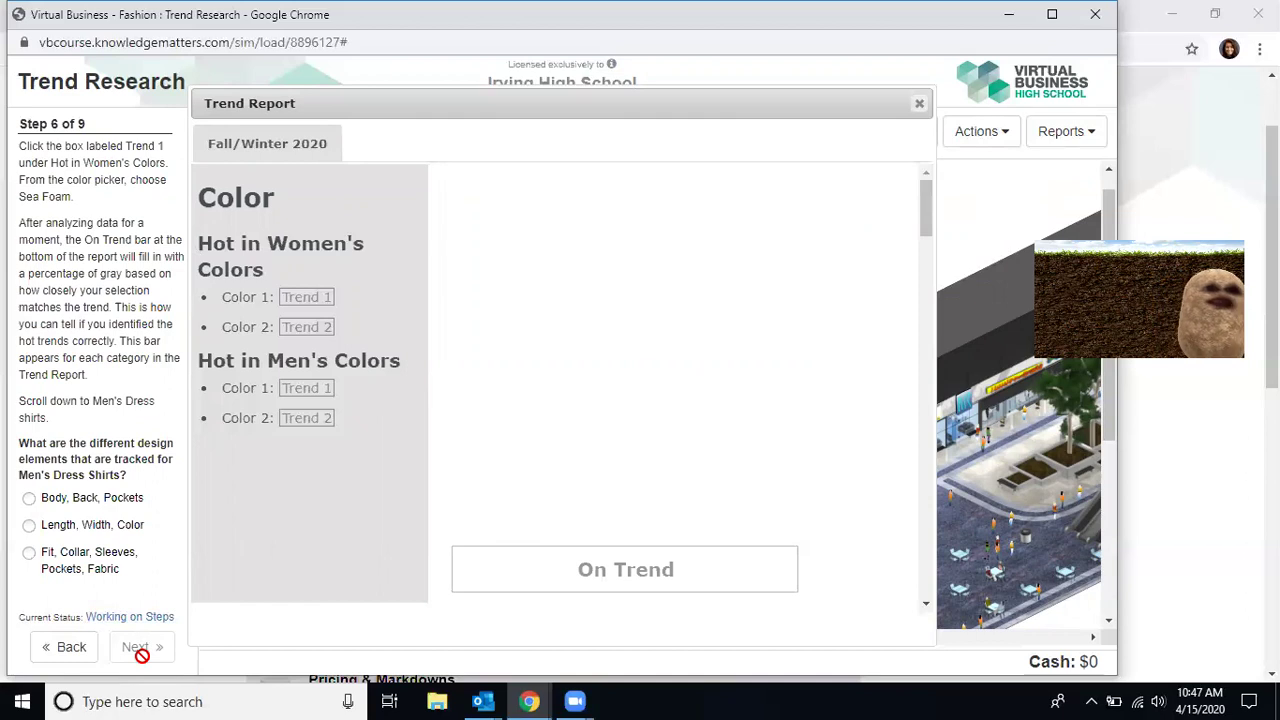
Step: Set women's Color 1 to Sea Foam and complete step 6 by answering Fit, Collar, Sleeves, Pockets, Fabric for Men's Dress Shirts
left_click(310, 296)
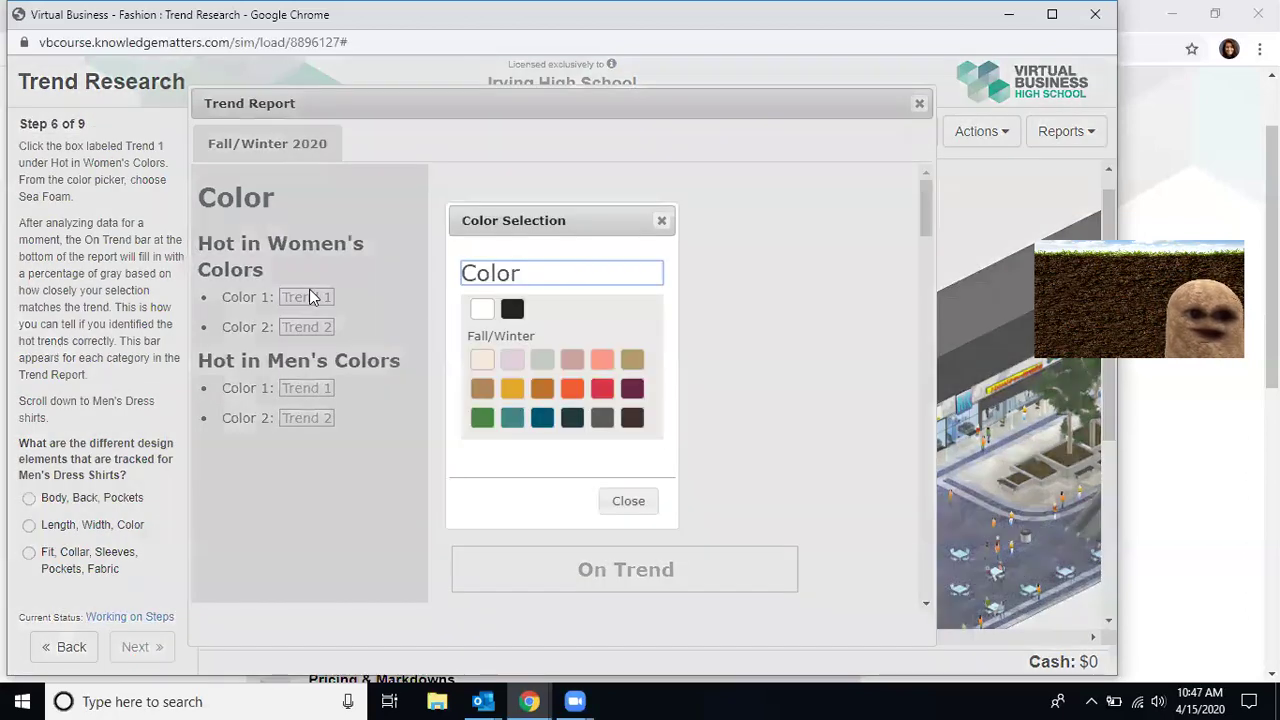
left_click(546, 362)
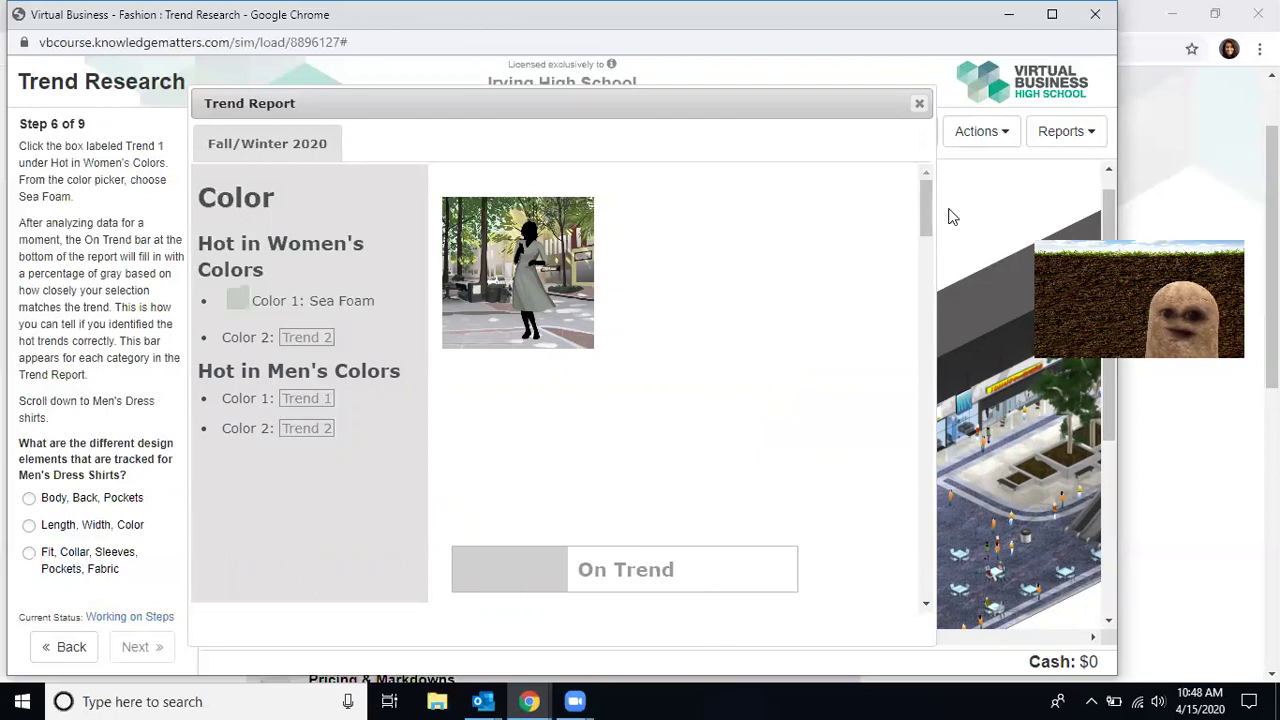
left_click_drag(922, 210, 968, 456)
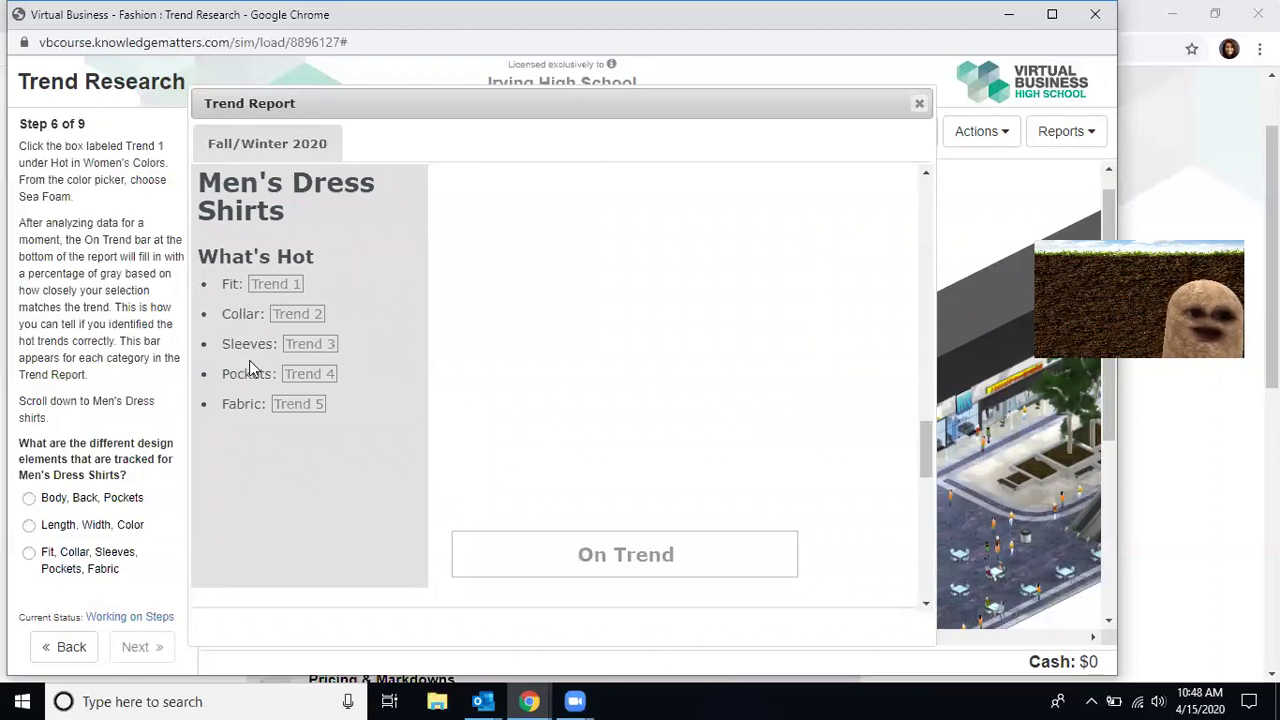
left_click(30, 553)
left_click(130, 652)
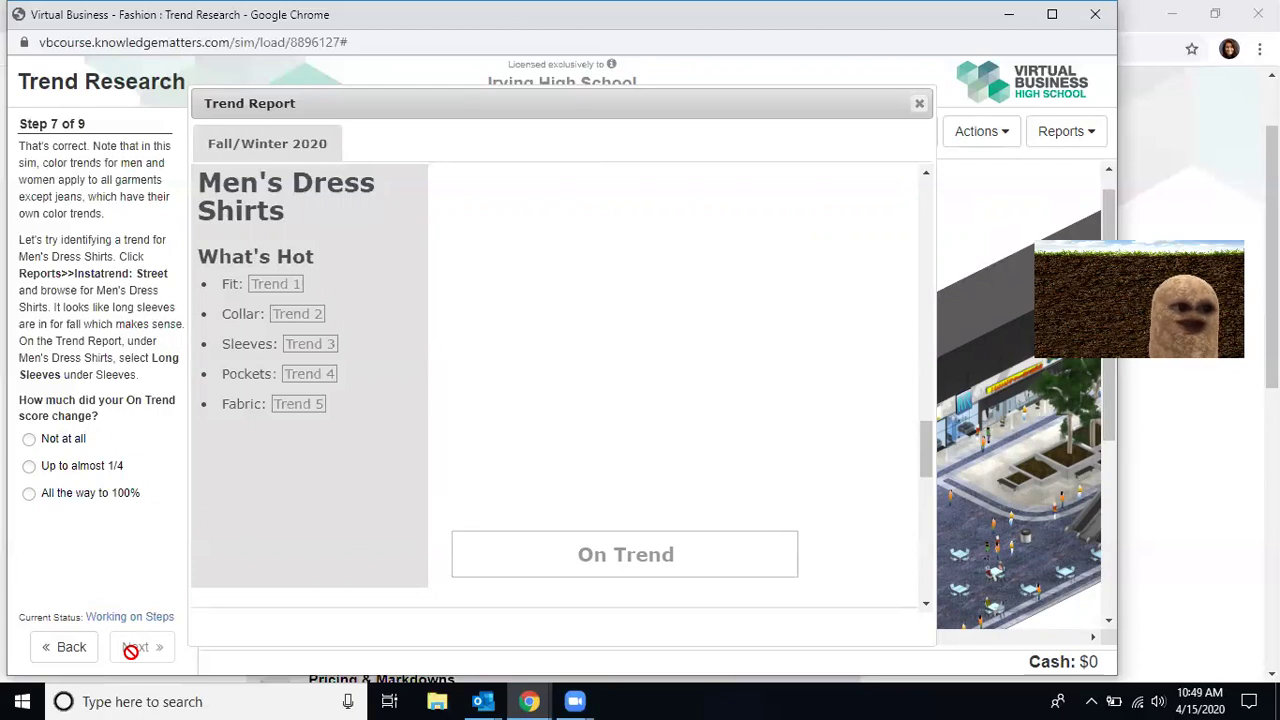
Step: Reopen the Instatrend: Street report and move it aside so the Men's Dress Shirts trends in the Trend Report can be reached
left_click(1080, 132)
left_click(975, 330)
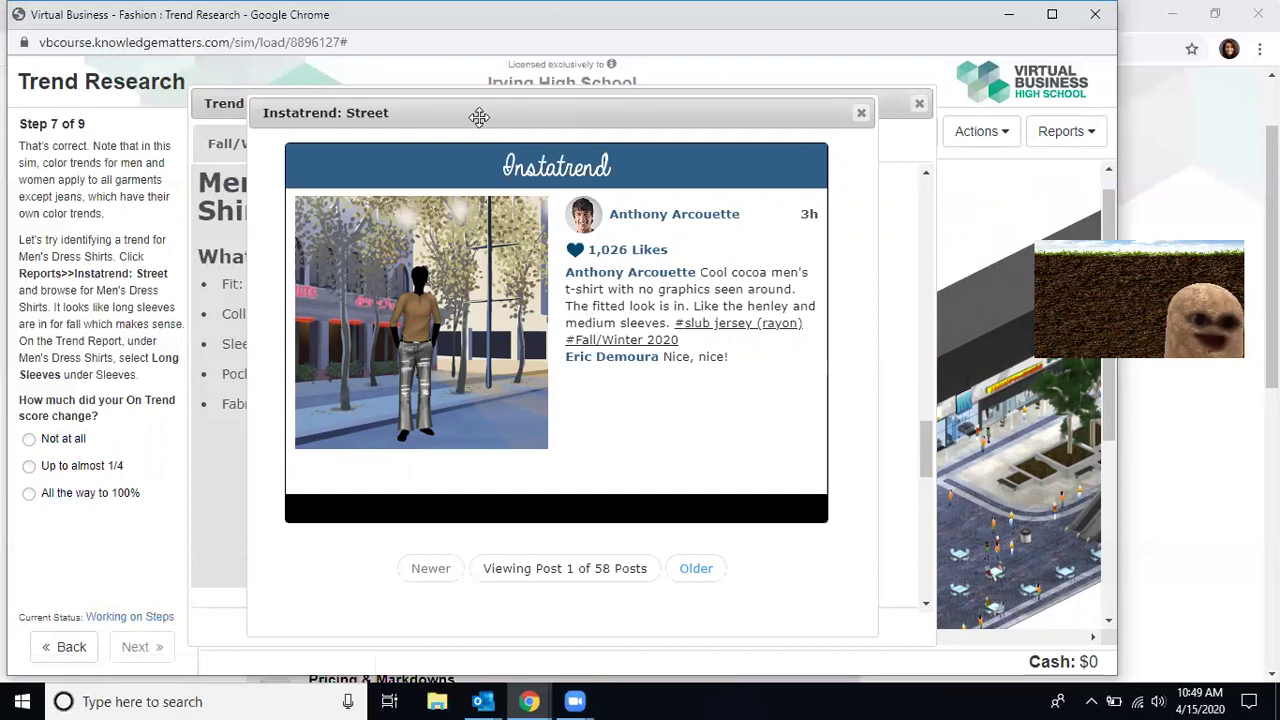
left_click_drag(576, 124, 814, 154)
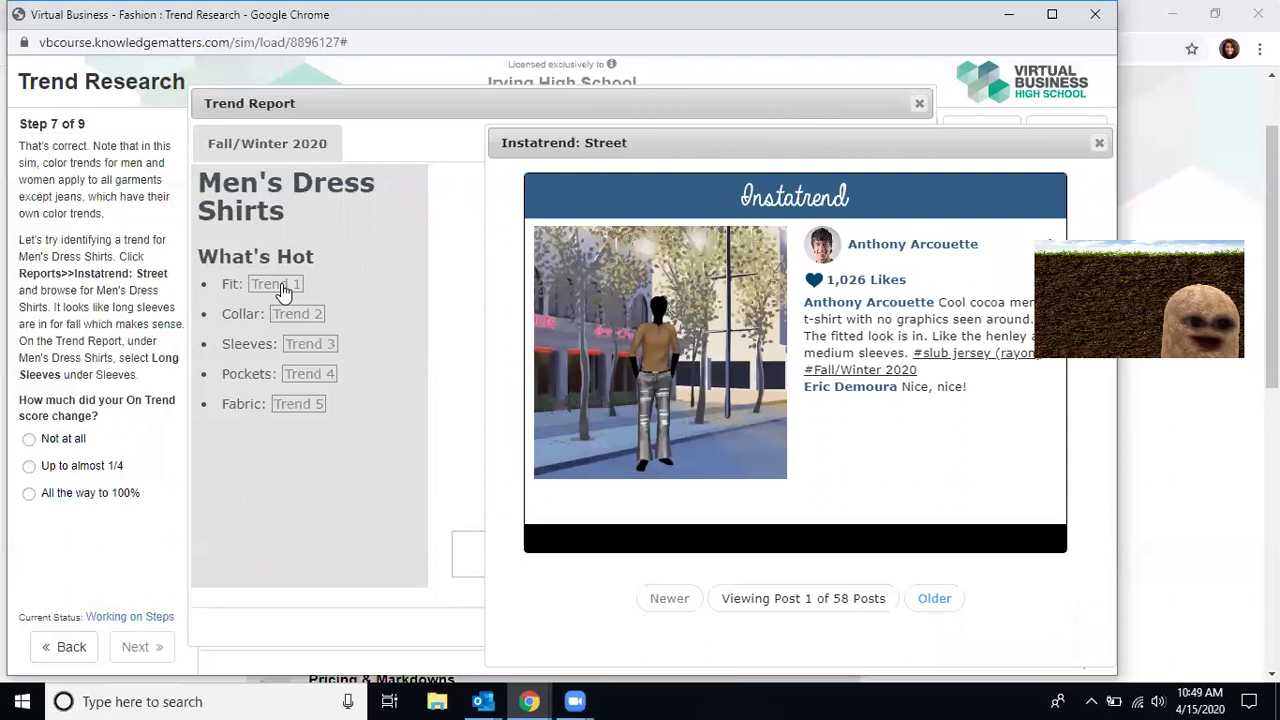
Step: Set the Men's Dress Shirts sleeves trend to Long Sleeves and complete step 7 with the answer Up to almost 1/4
left_click(309, 343)
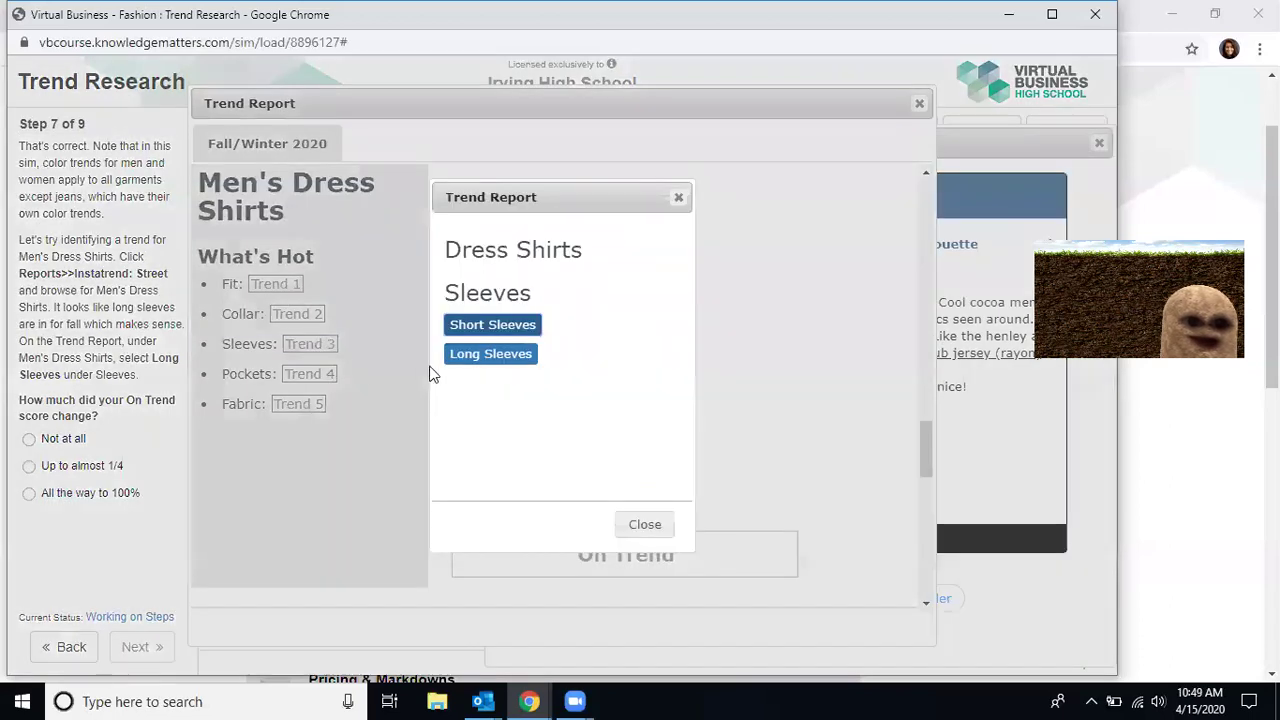
left_click(478, 355)
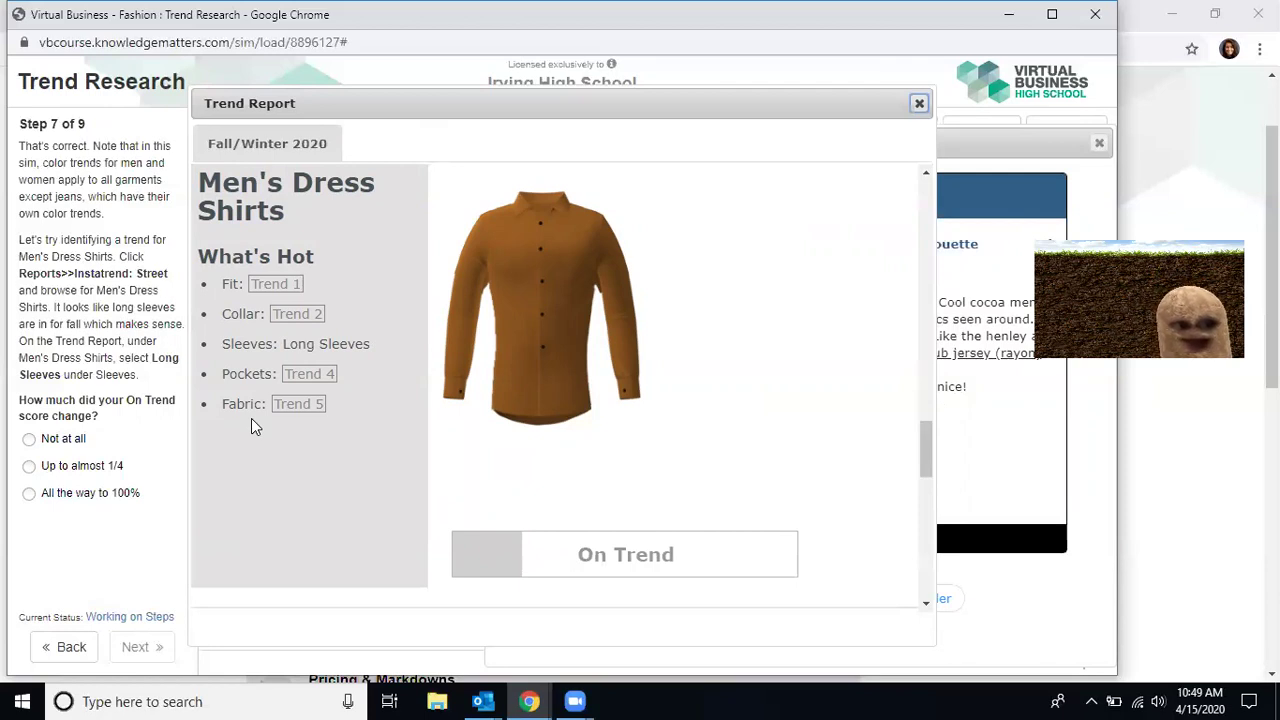
left_click(28, 467)
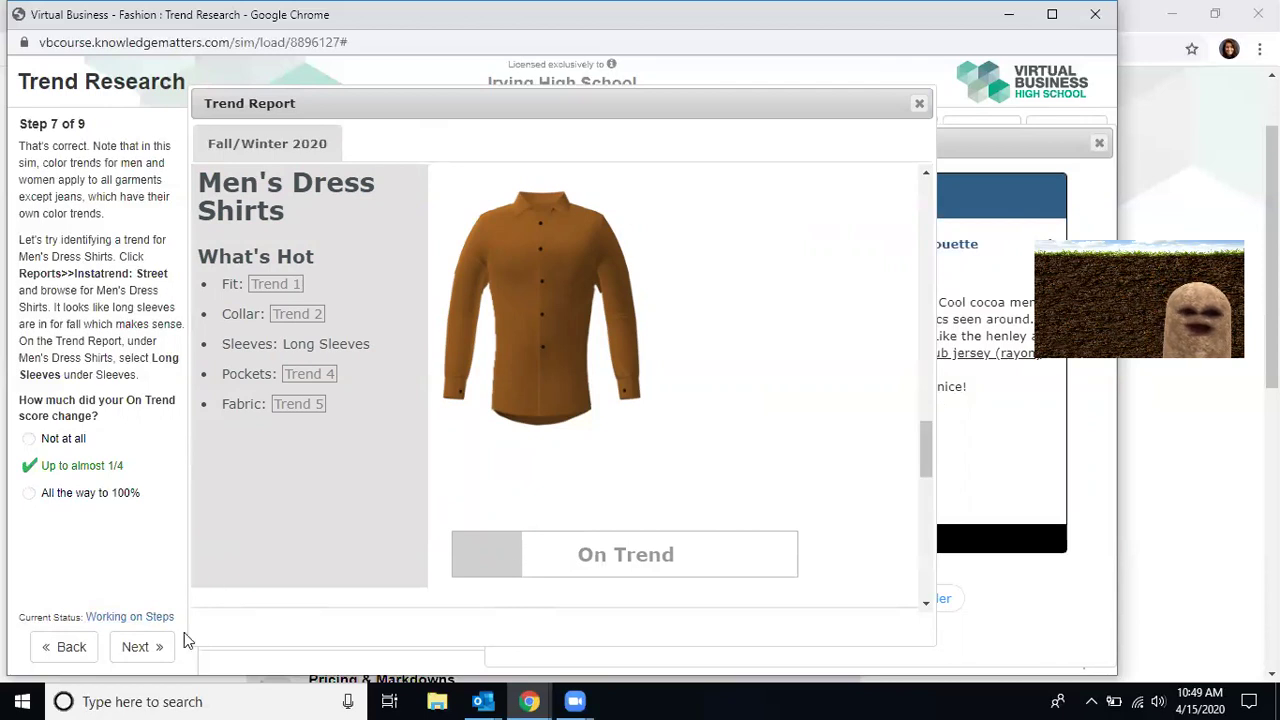
left_click(135, 646)
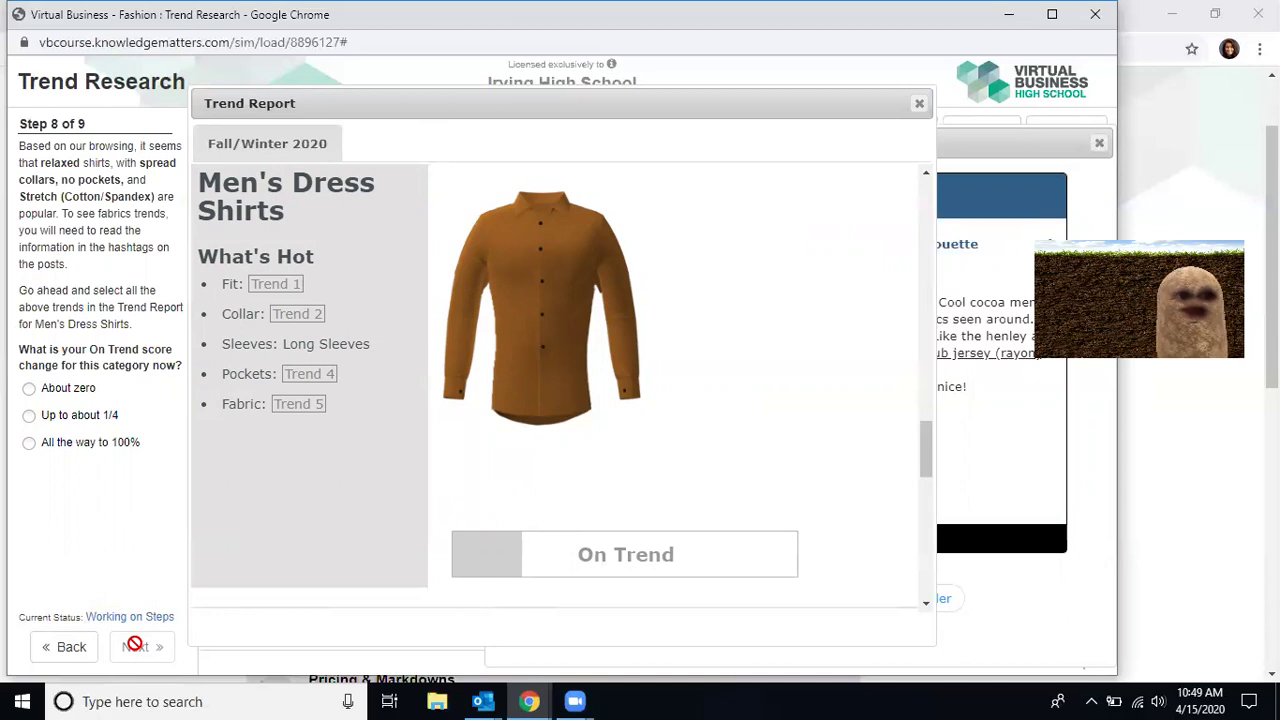
Step: Set the Men's Dress Shirts trends to Relaxed fit, Spread Collar, No Pockets and Stretch (Cotton/Spandex) fabric
left_click(285, 289)
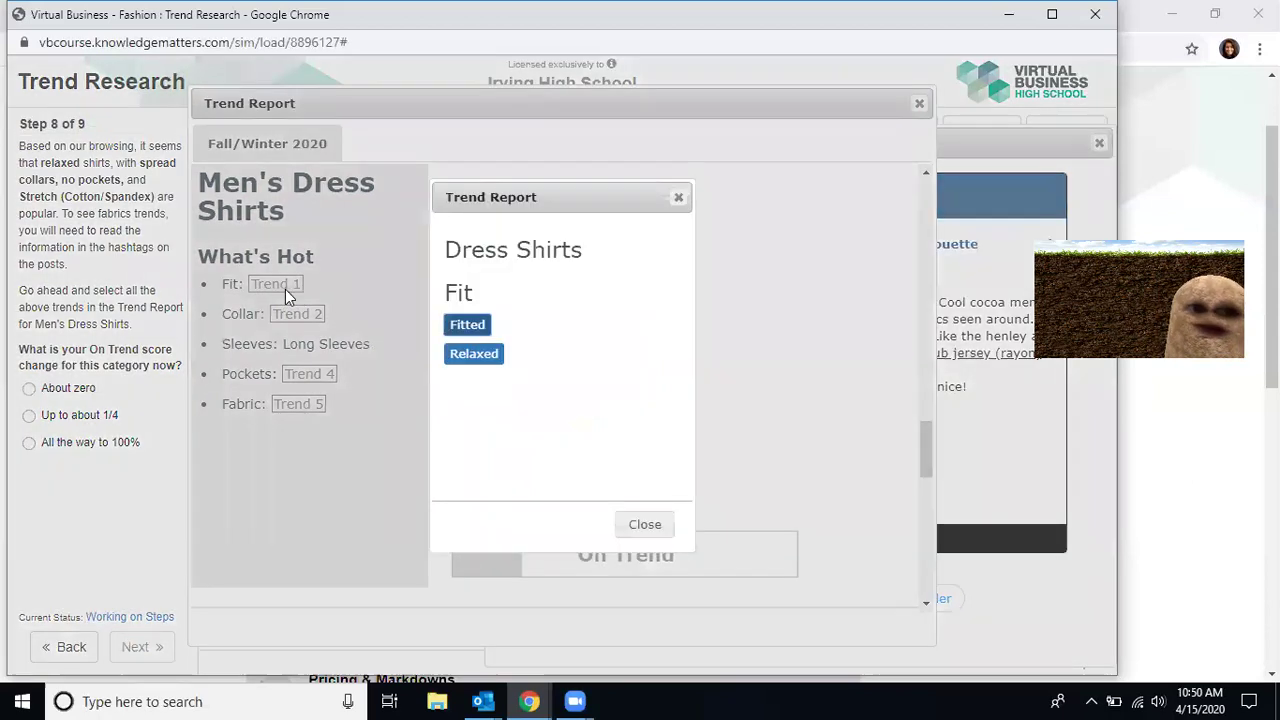
left_click(470, 356)
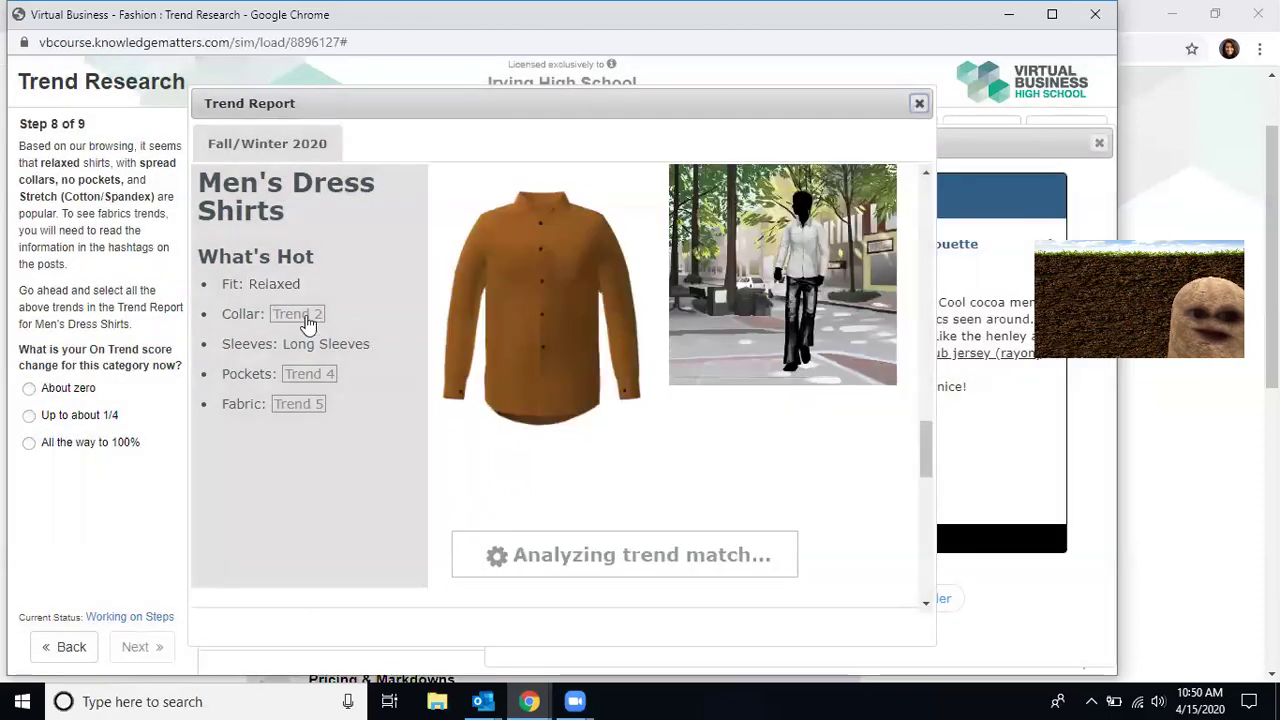
left_click(308, 318)
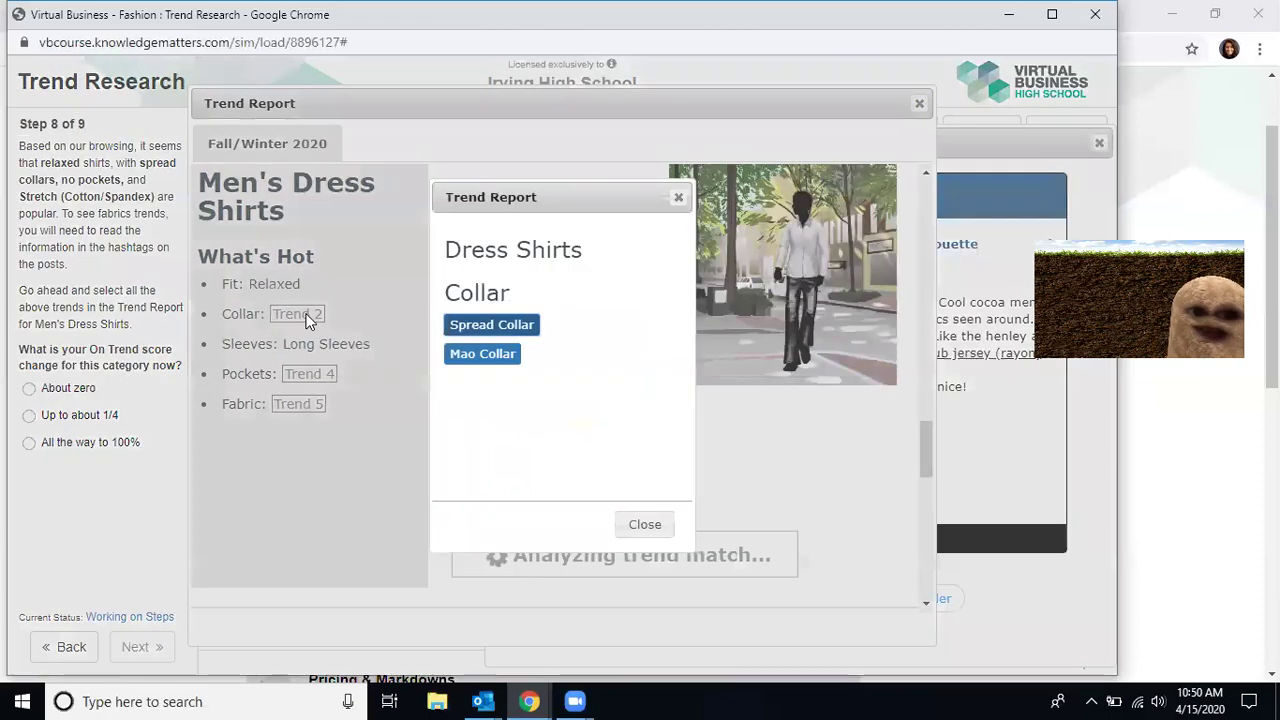
left_click(512, 325)
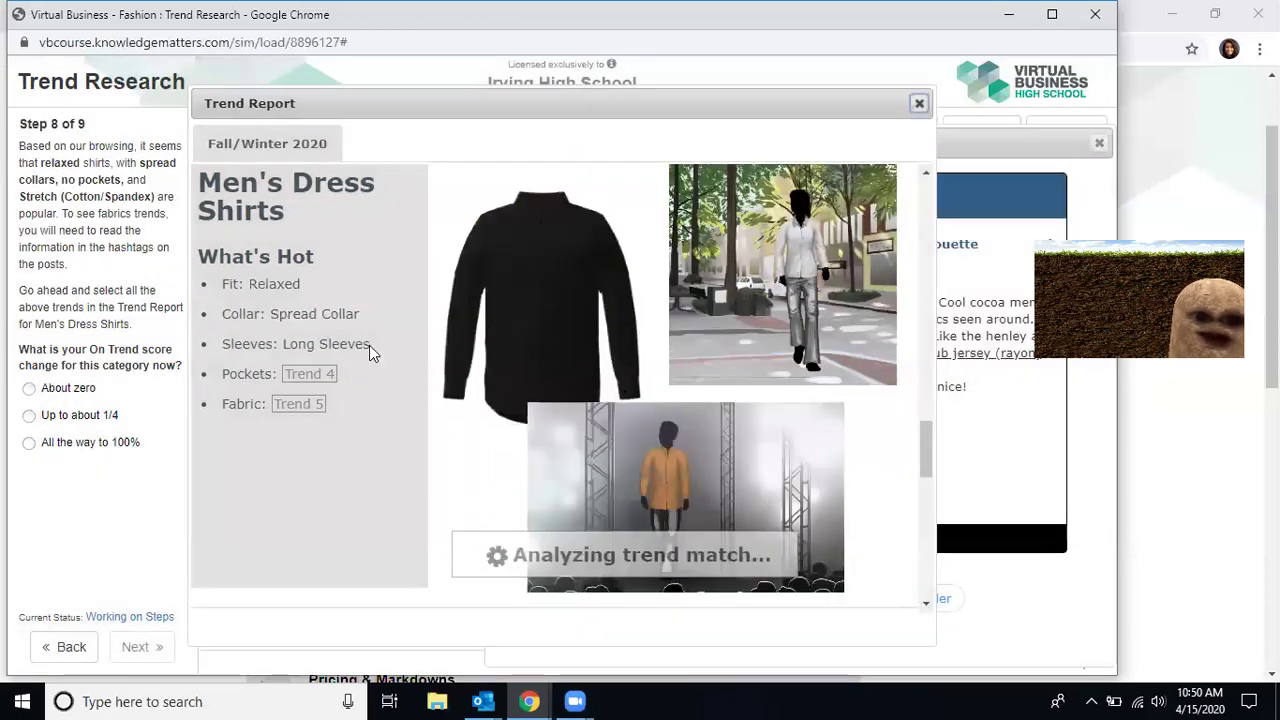
left_click(305, 372)
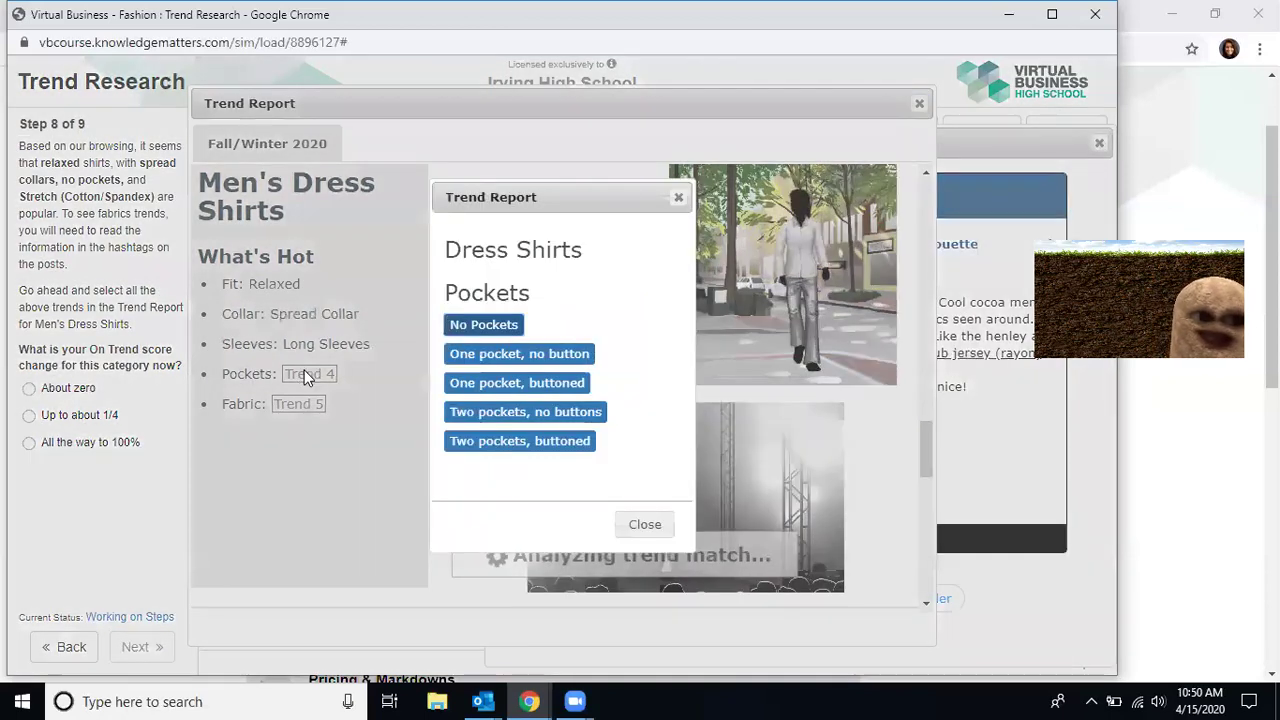
left_click(463, 327)
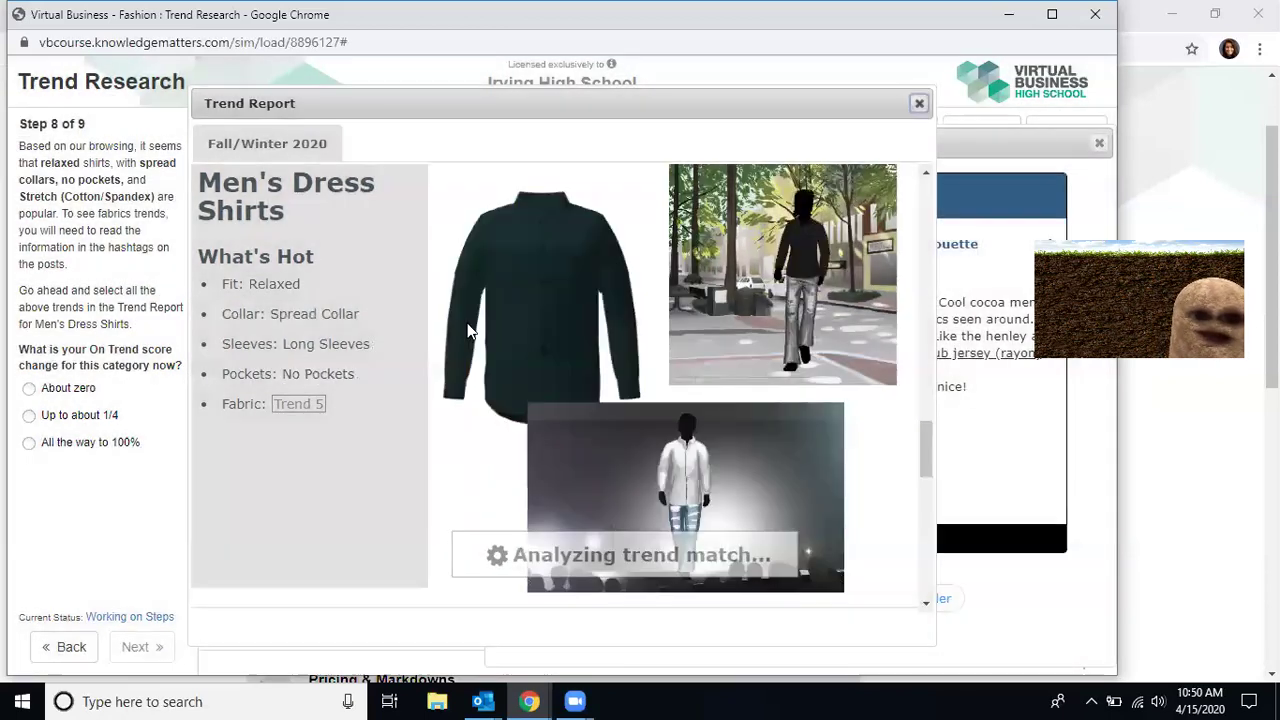
left_click(299, 404)
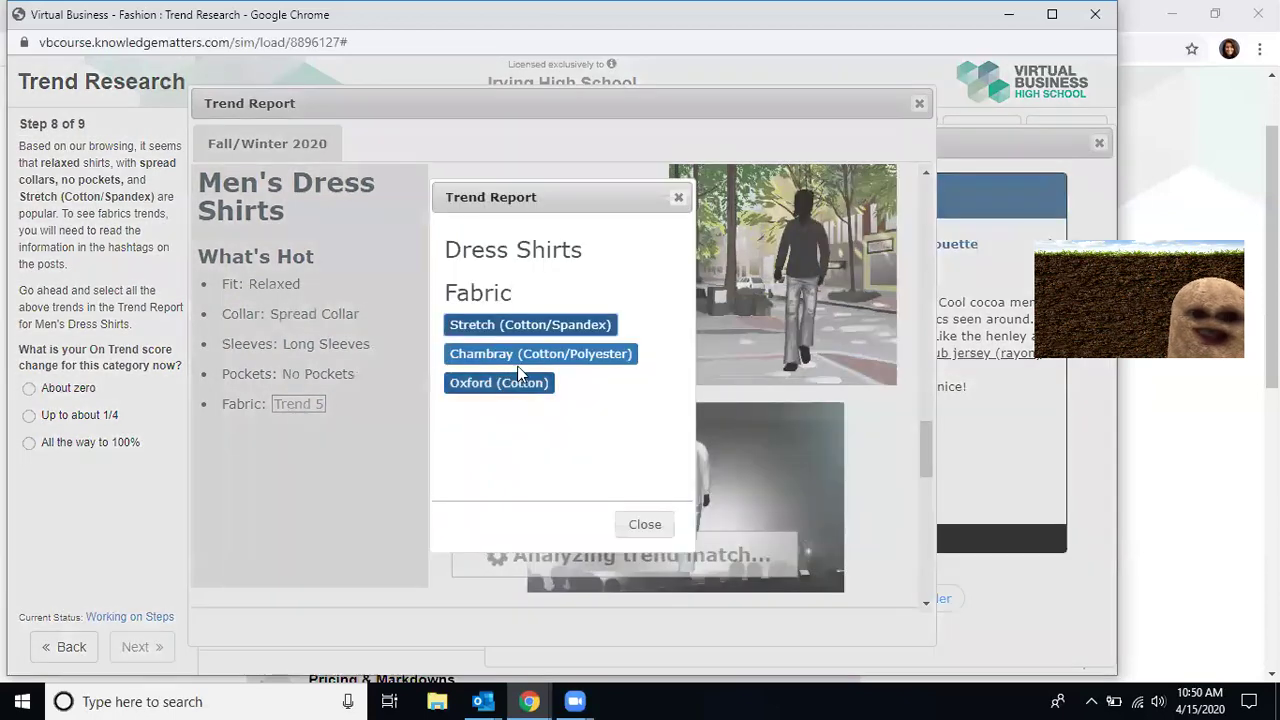
left_click(560, 326)
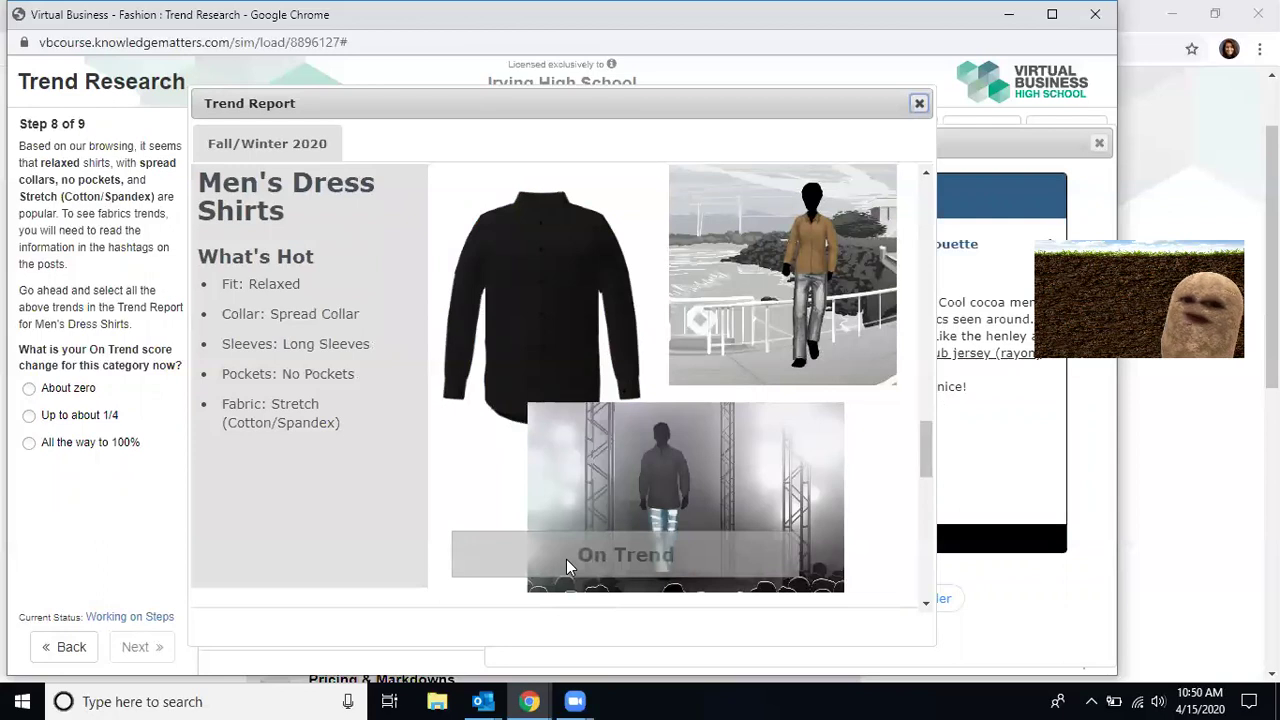
Step: Answer the question about the On Trend score for Men's Dress Shirts with All the way to 100%, and continue to step 9
scroll(566, 559, "down", 2)
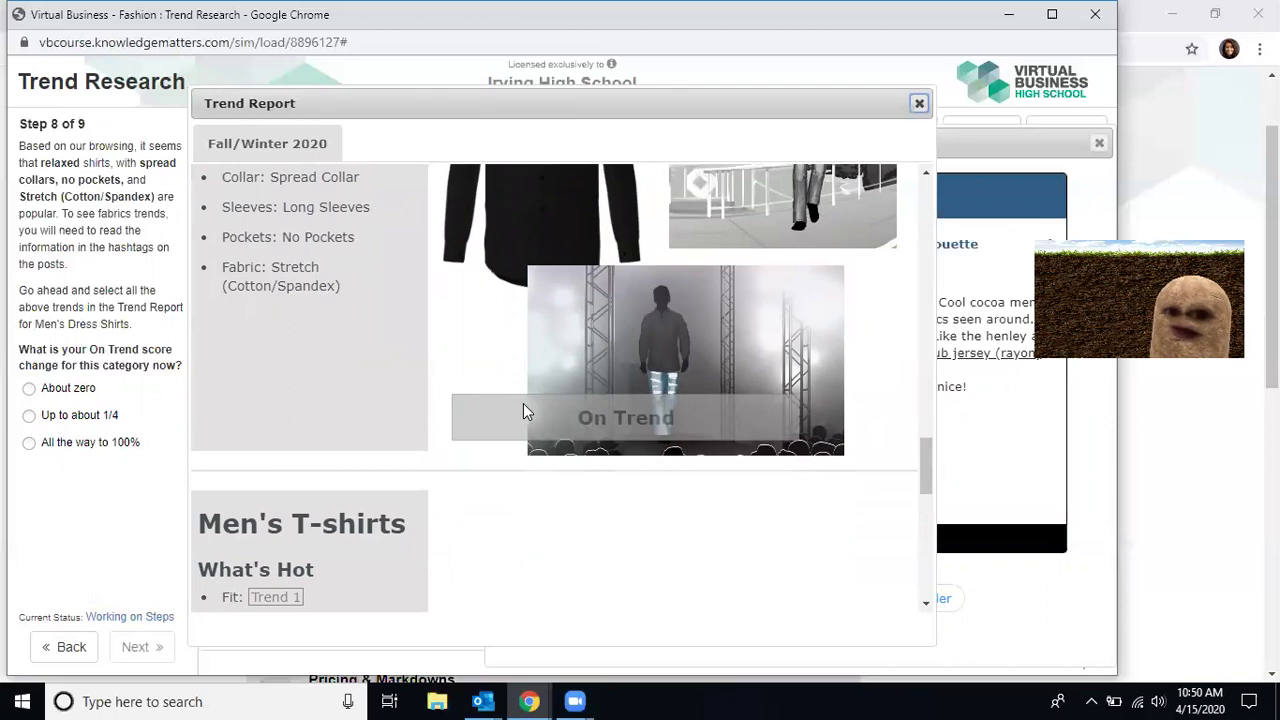
left_click(85, 450)
left_click(144, 652)
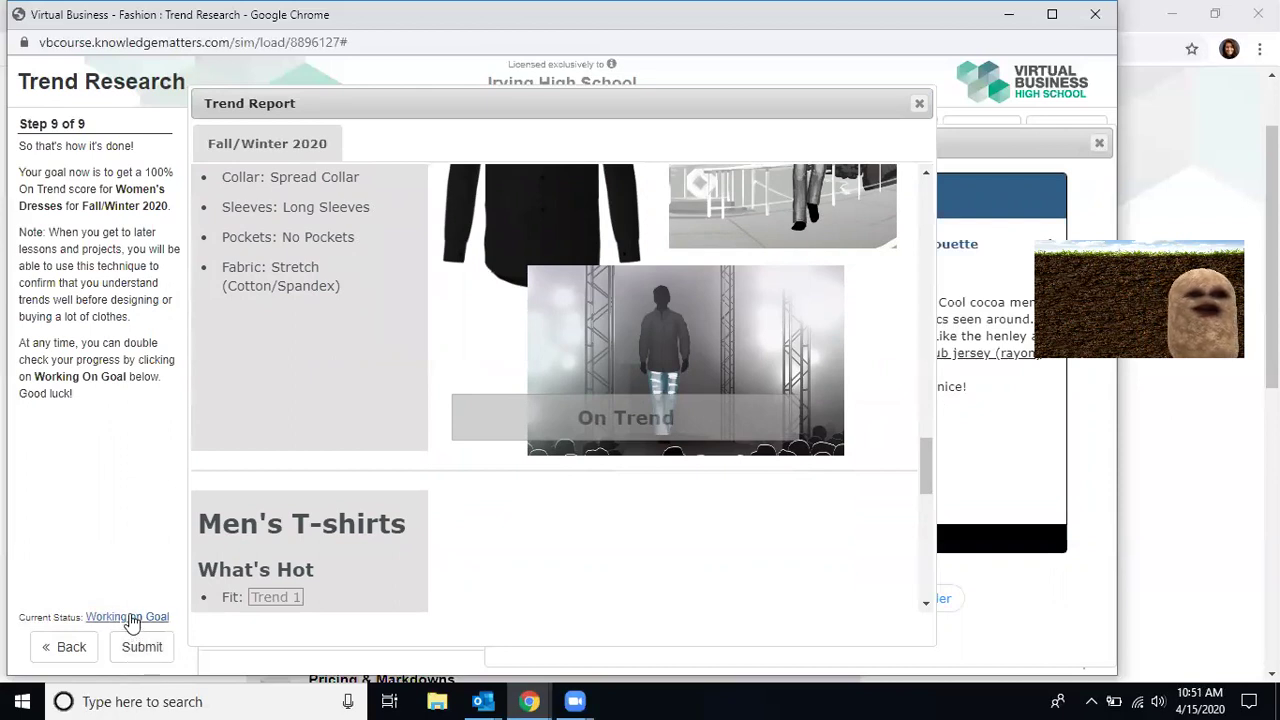
Step: Review the grade details for the questions and the goal, and close them
left_click(130, 618)
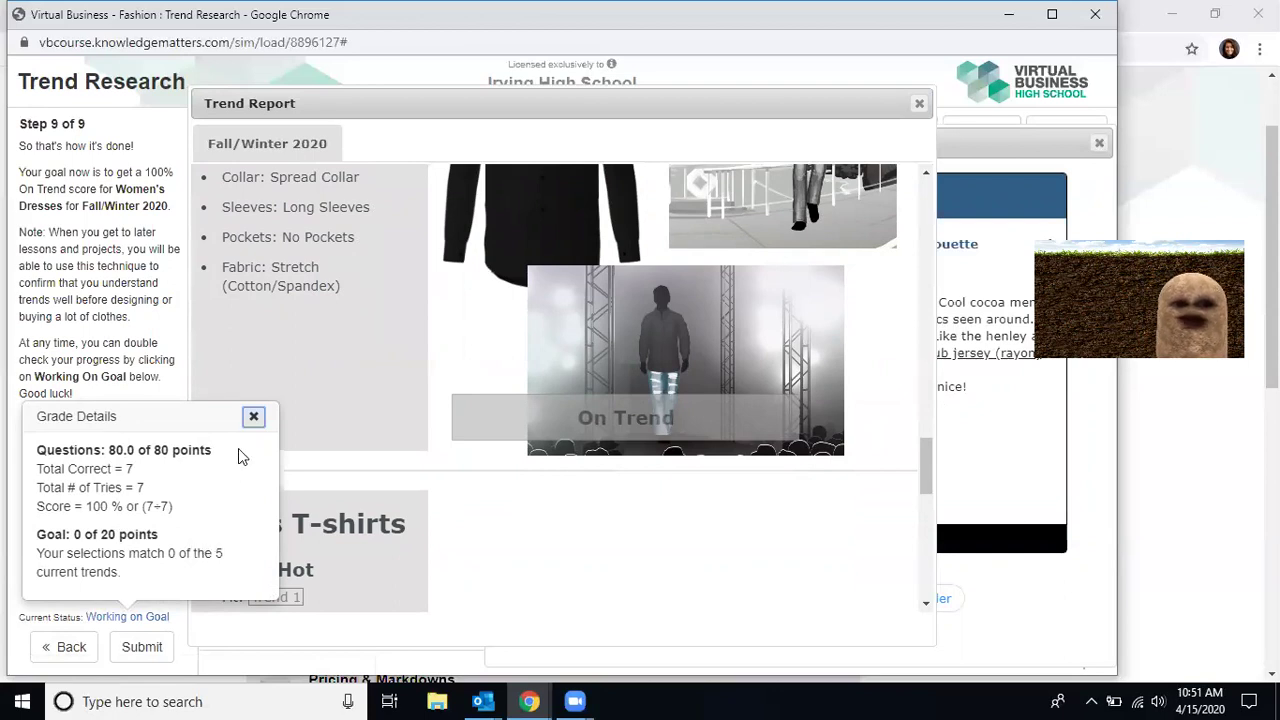
left_click(256, 417)
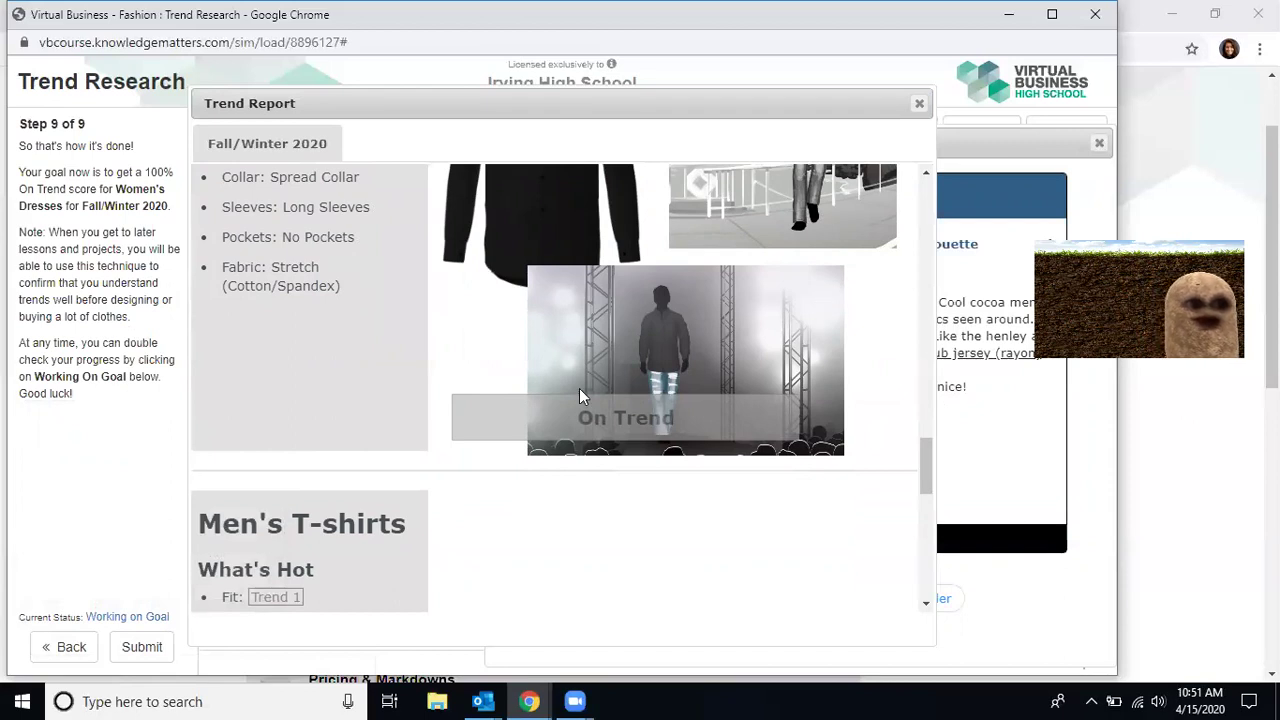
Step: Bring up the Women's Dresses section of the trend report and browse older Street Instatrend posts to one about a women's dress
scroll(579, 390, "down", 10)
scroll(584, 417, "up", 8)
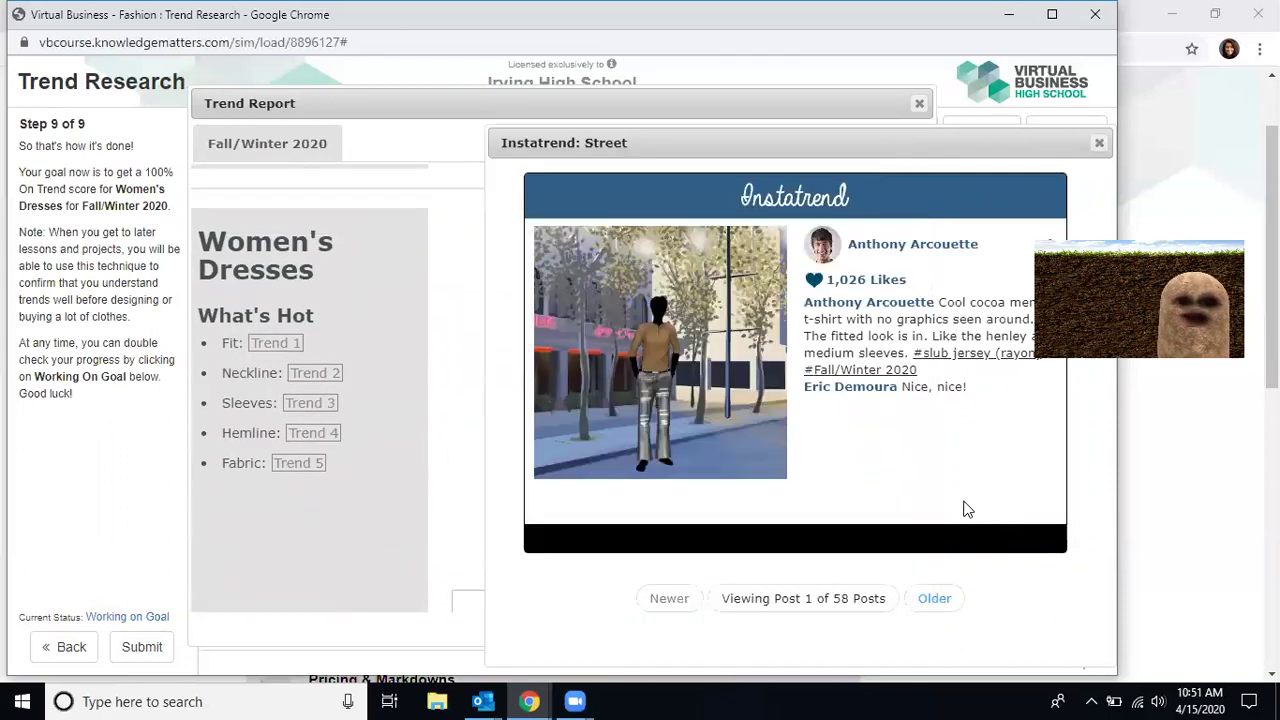
left_click(934, 599)
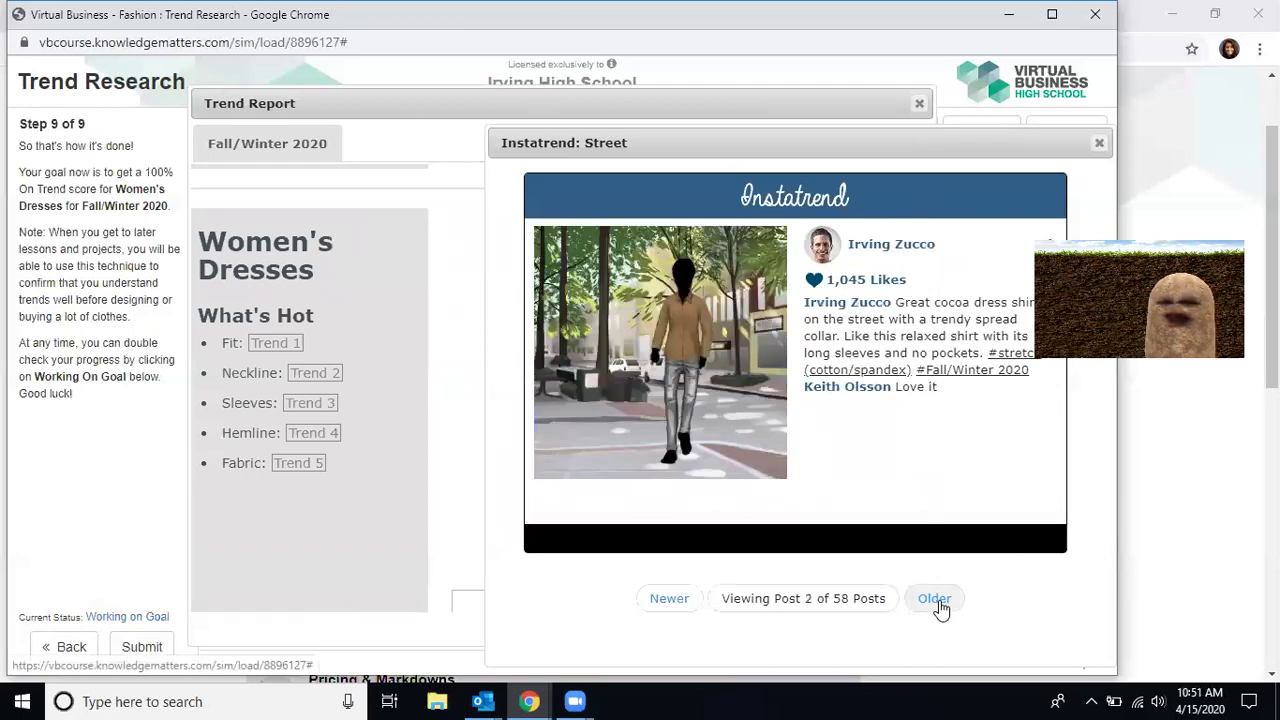
left_click(934, 599)
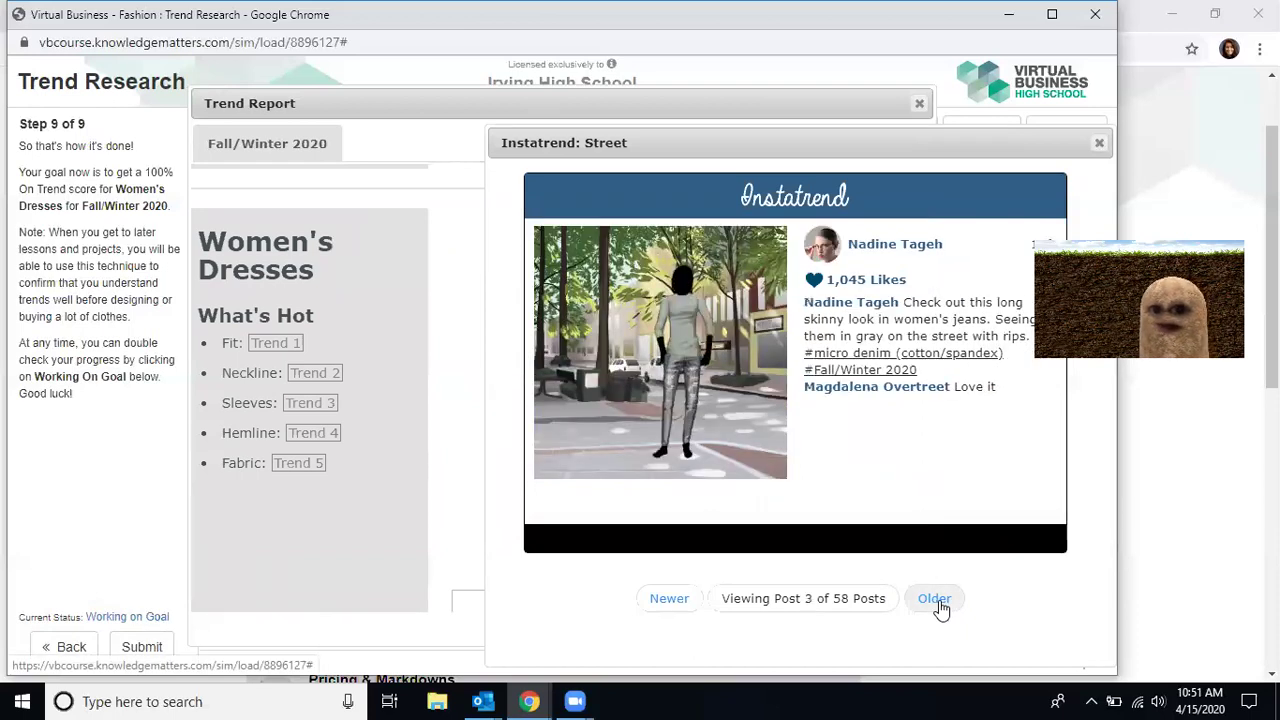
left_click(934, 599)
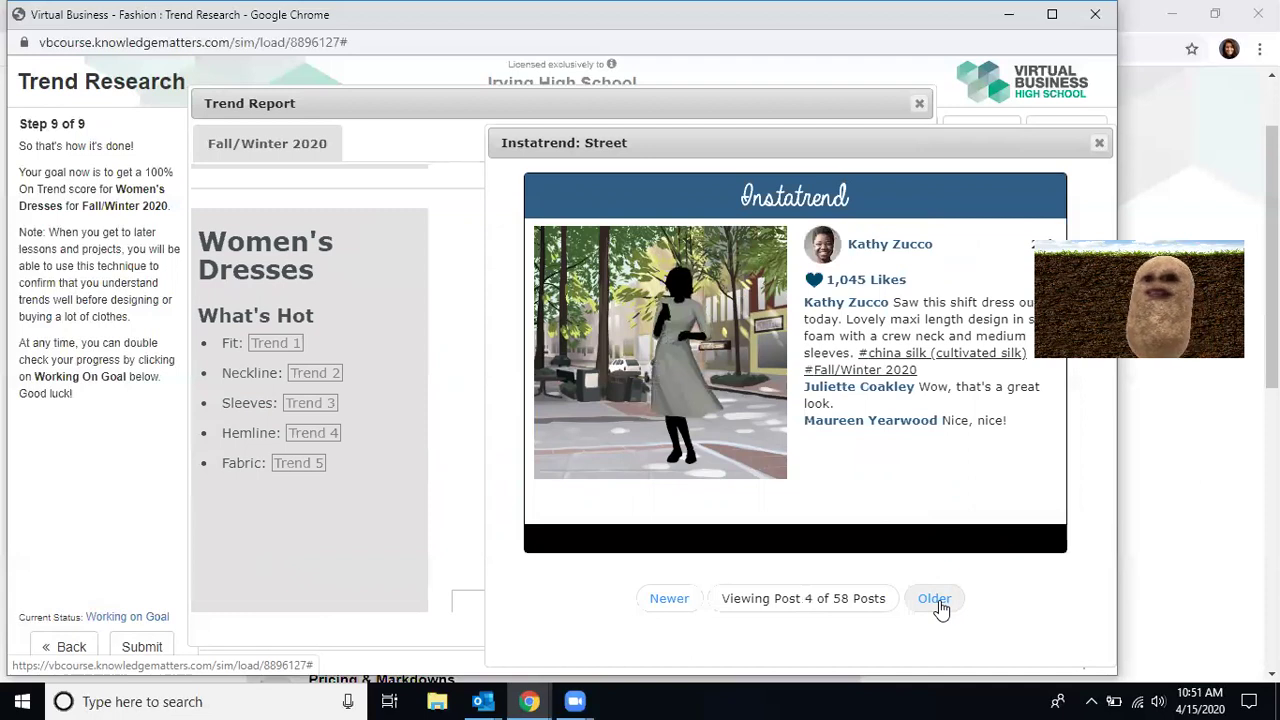
left_click_drag(863, 138, 824, 78)
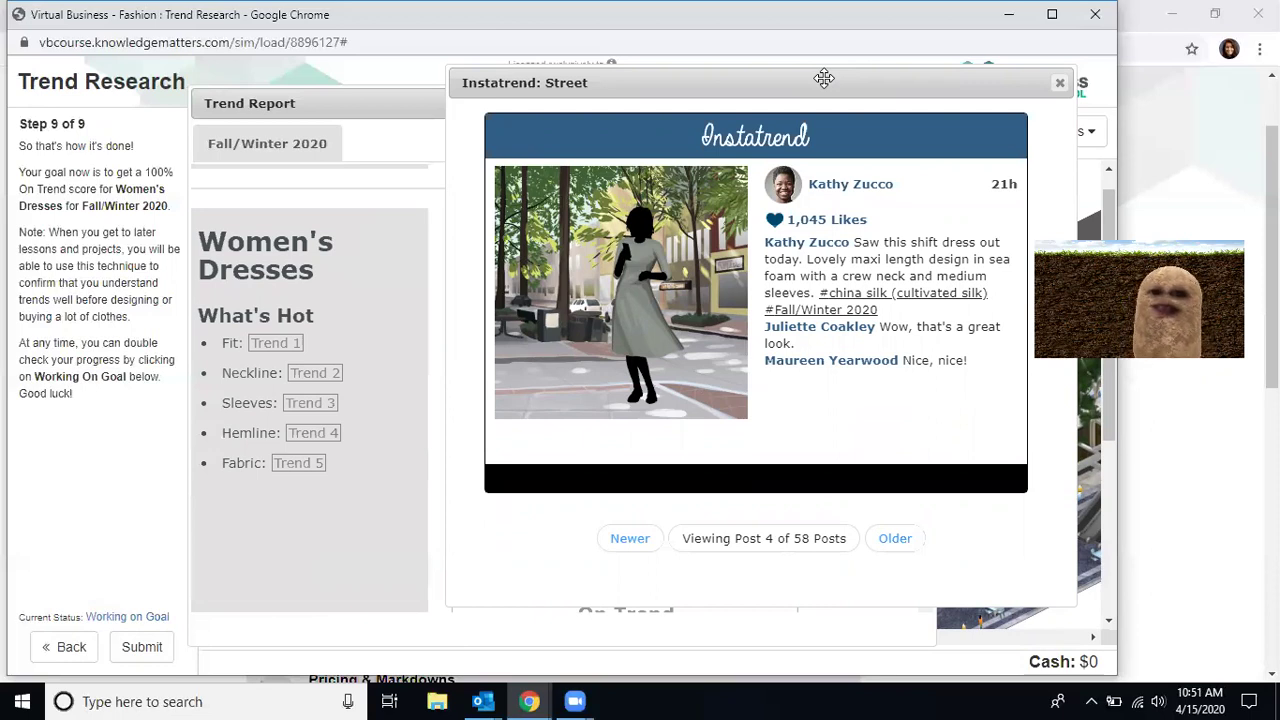
Step: Set the Women's Dresses trends to Shift fit and Crew Neck neckline
left_click(292, 344)
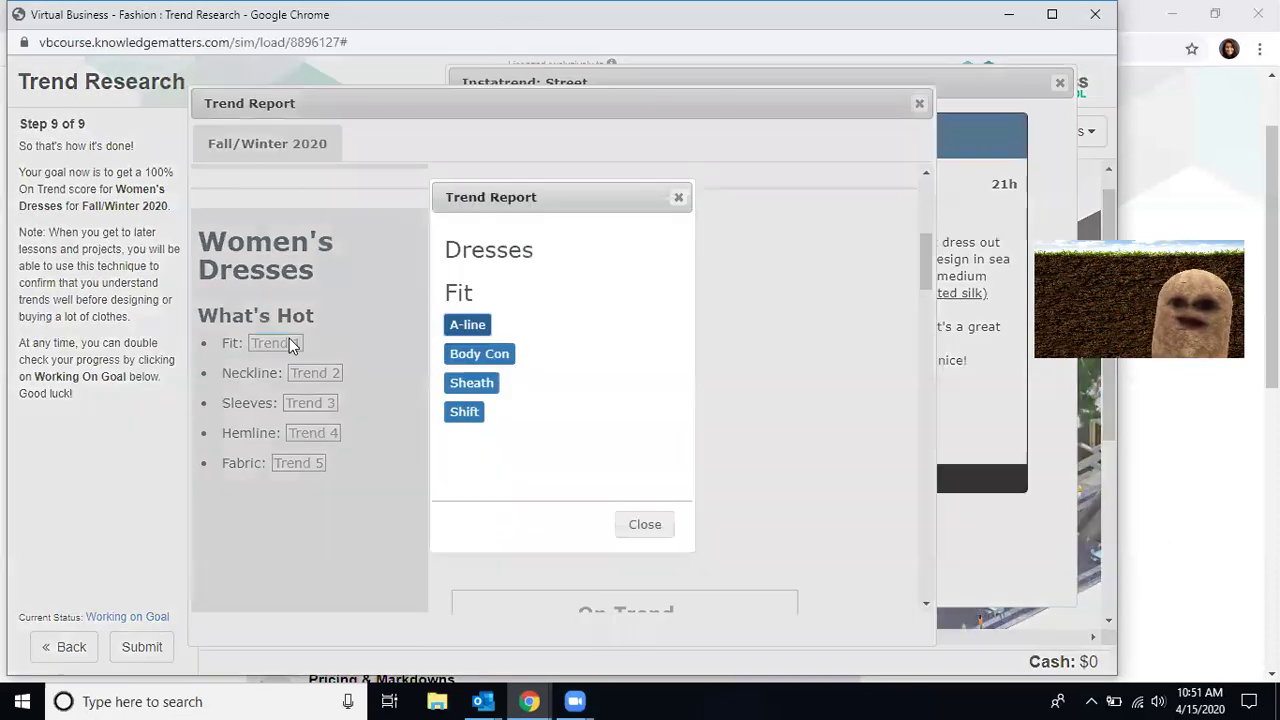
left_click(467, 411)
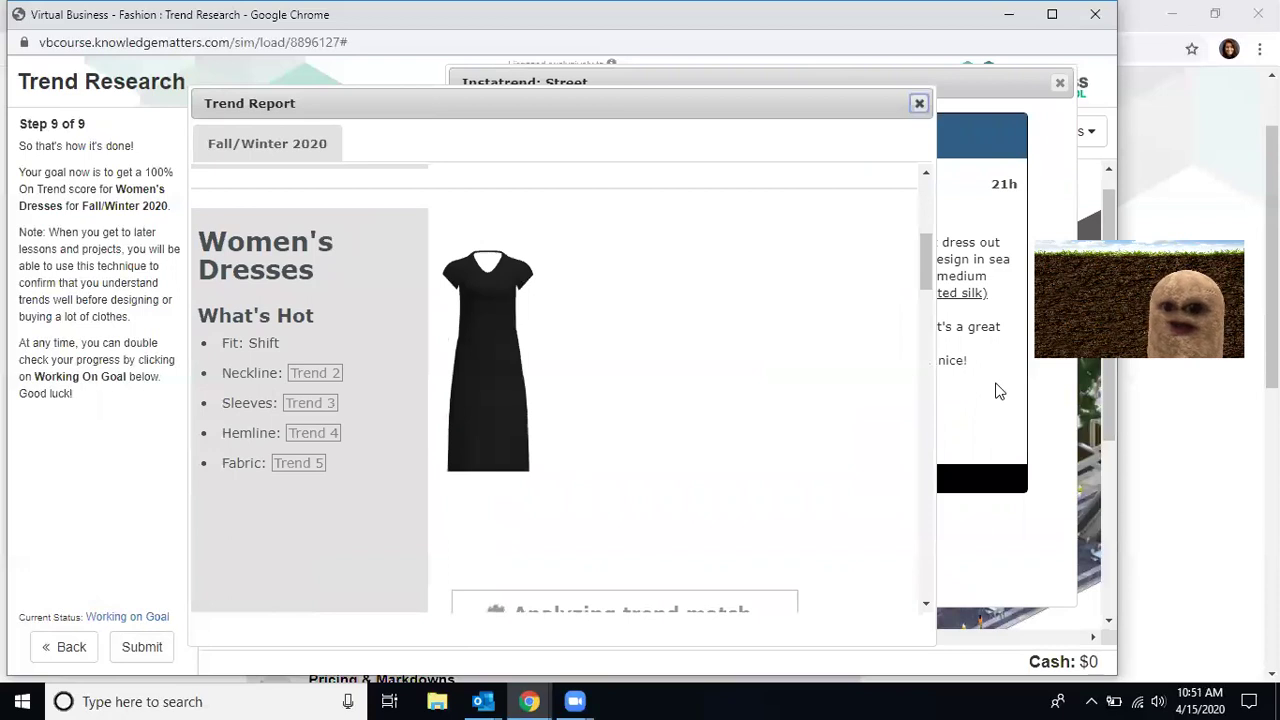
left_click_drag(953, 80, 992, 73)
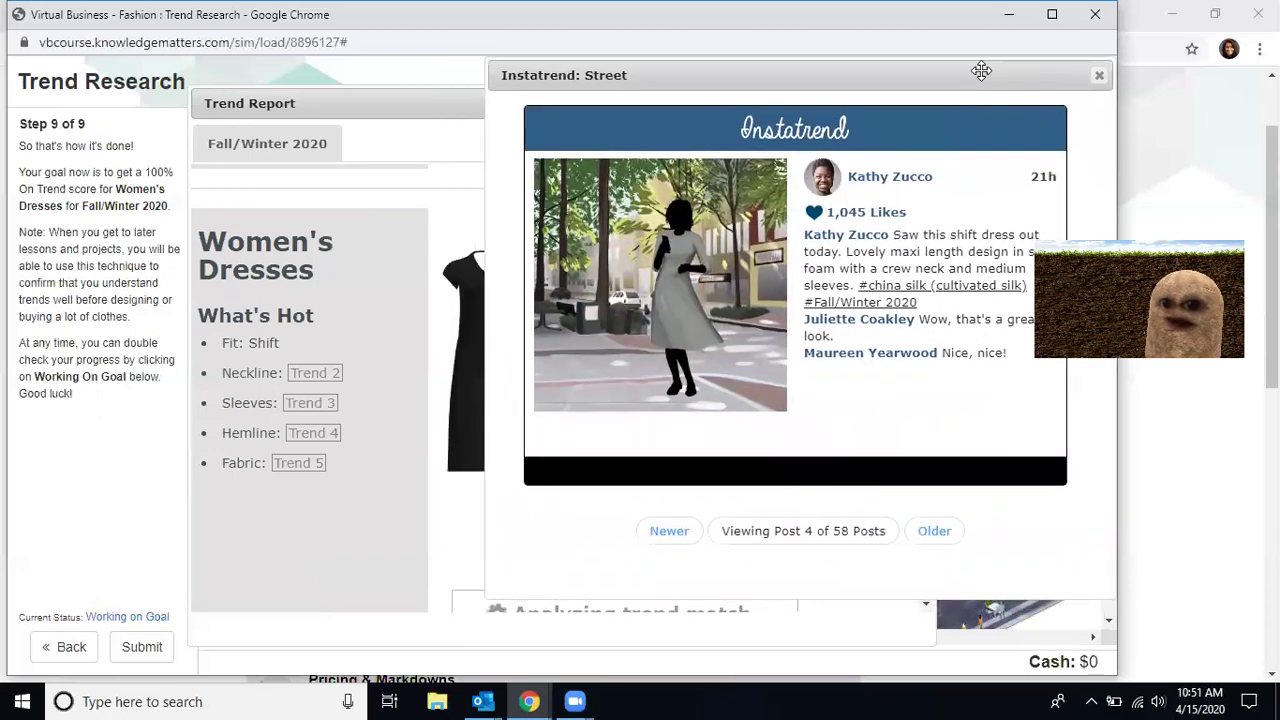
left_click(312, 375)
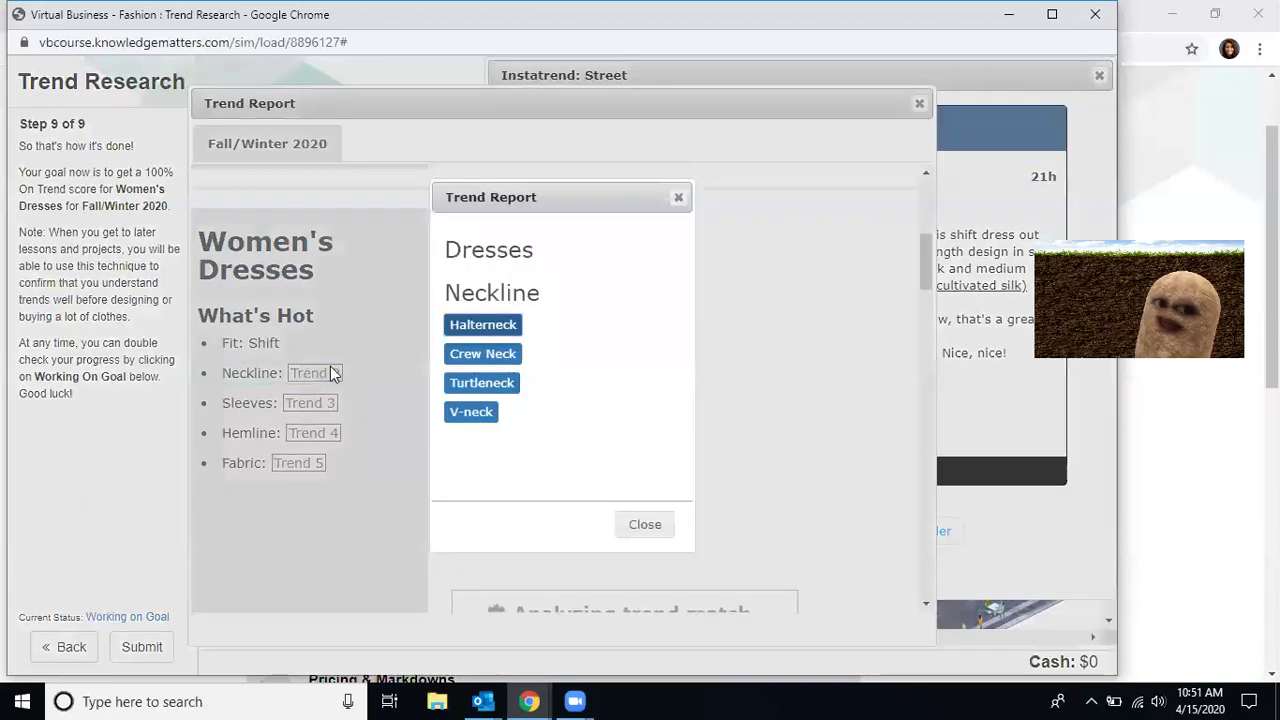
left_click(497, 356)
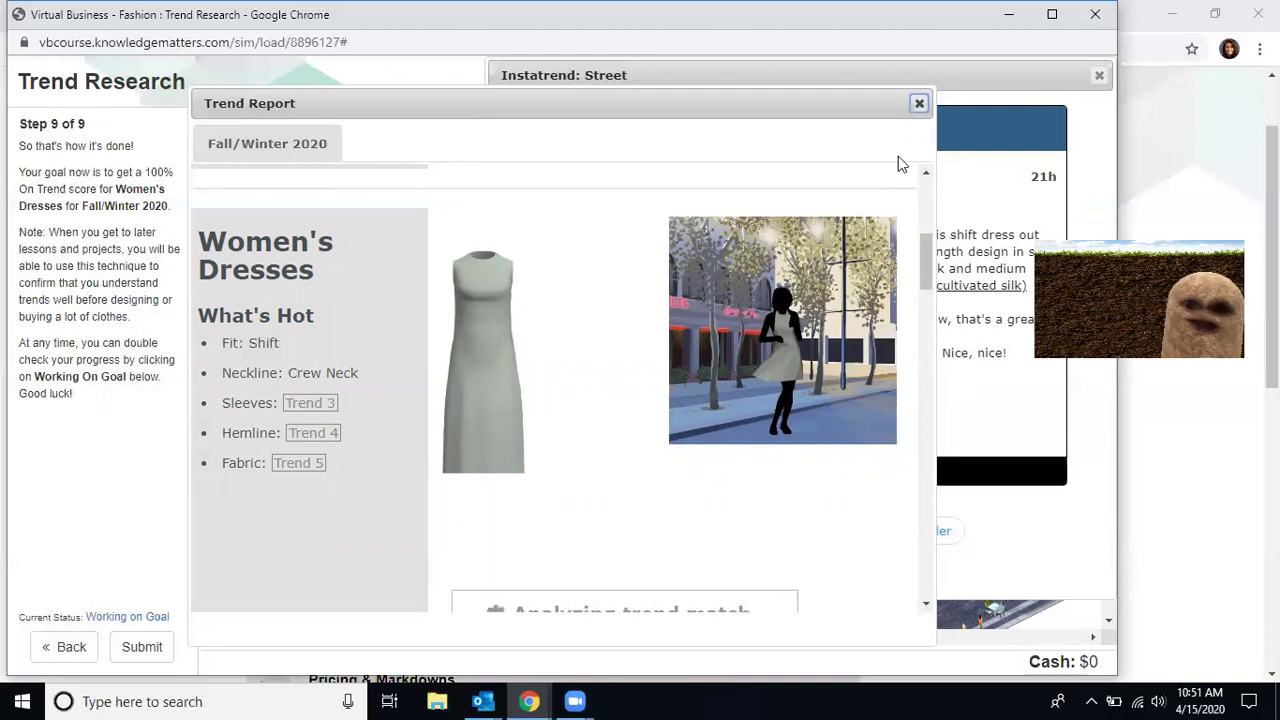
Step: Check the Street dress post again and set the Women's Dresses trends to Medium Sleeves, Maxi hemline and China Silk (Cultivated Silk) fabric
left_click(965, 188)
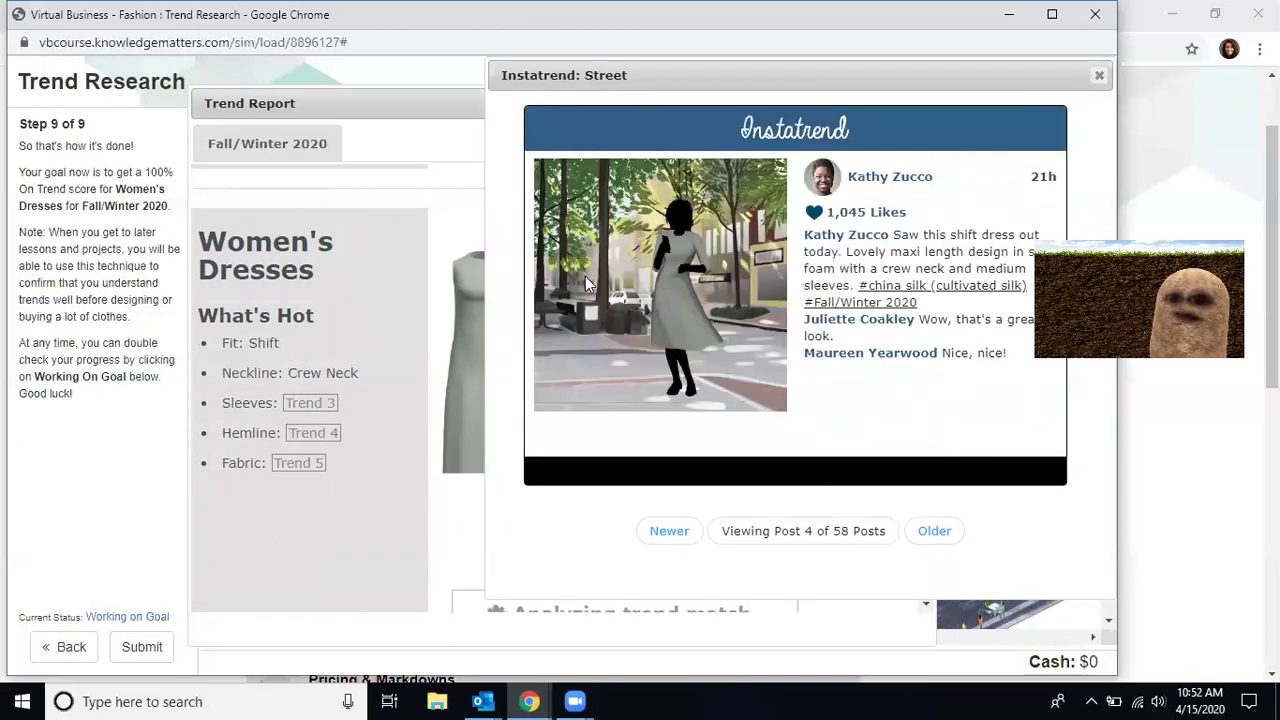
left_click(307, 405)
left_click(490, 390)
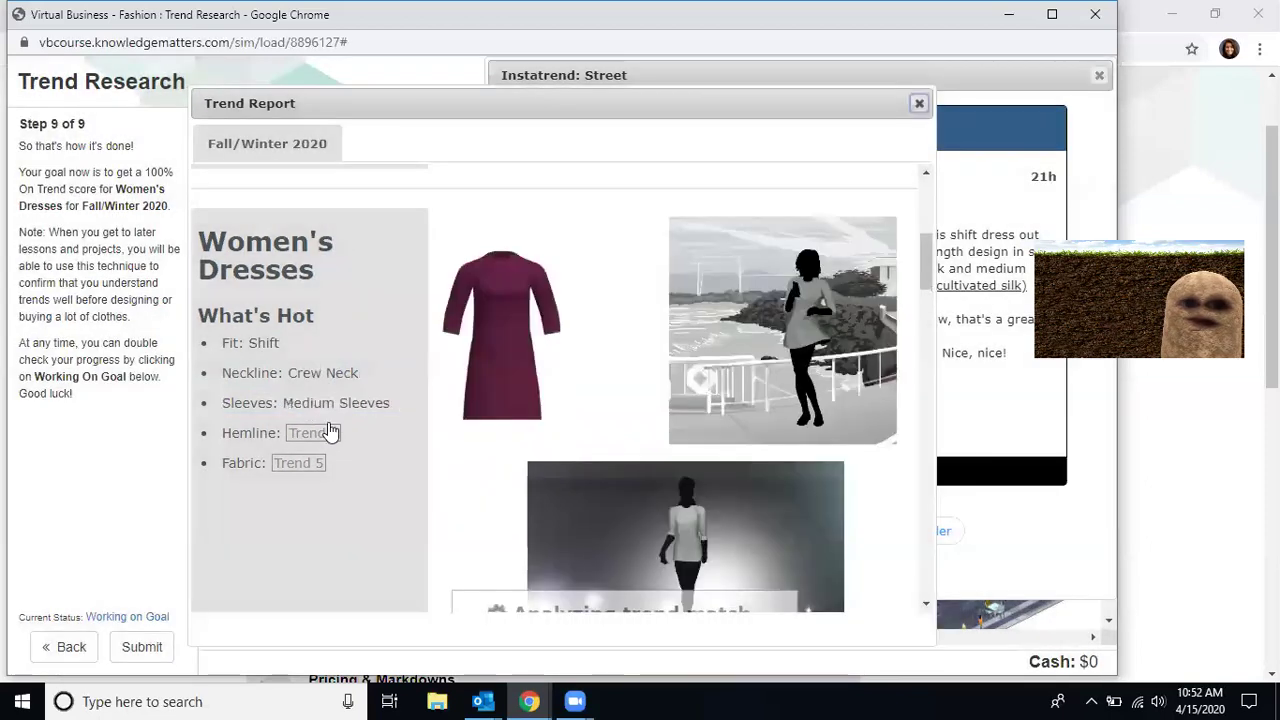
left_click(318, 433)
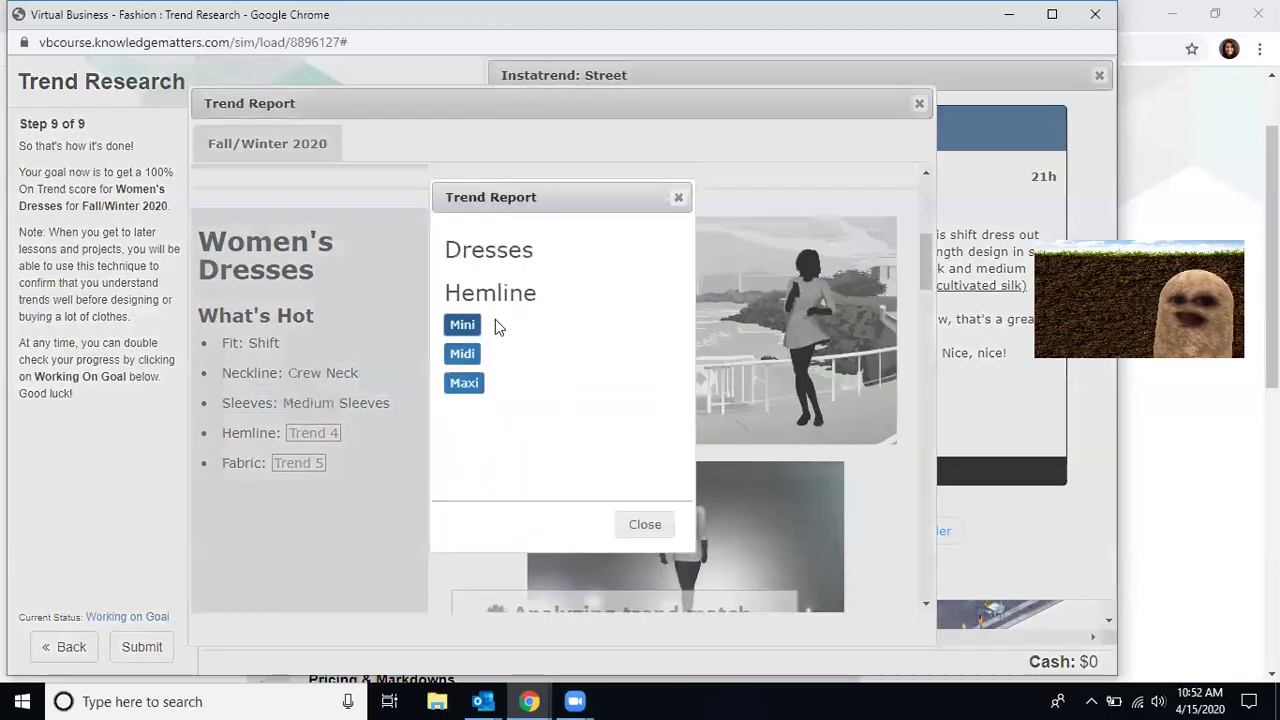
left_click(465, 385)
left_click(304, 463)
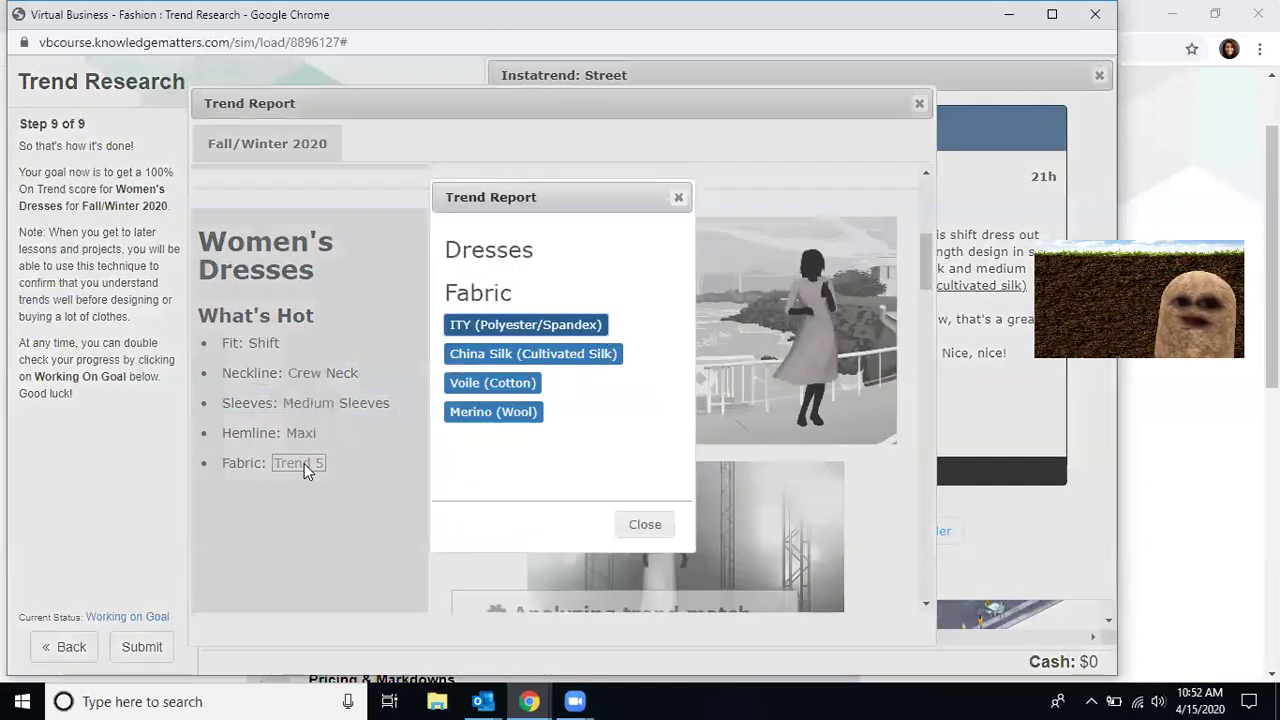
left_click(493, 352)
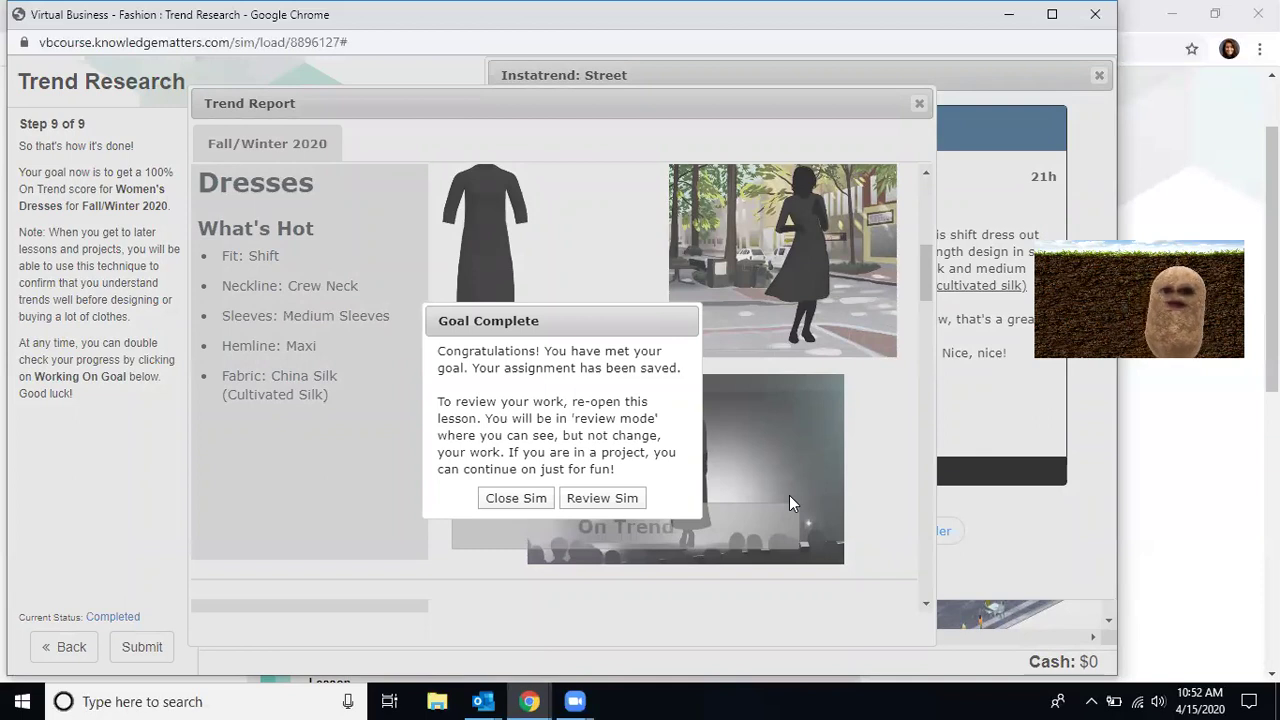
Step: Close the completed simulation, and review and dismiss the sim grade details of the Trend Research lesson
left_click(540, 497)
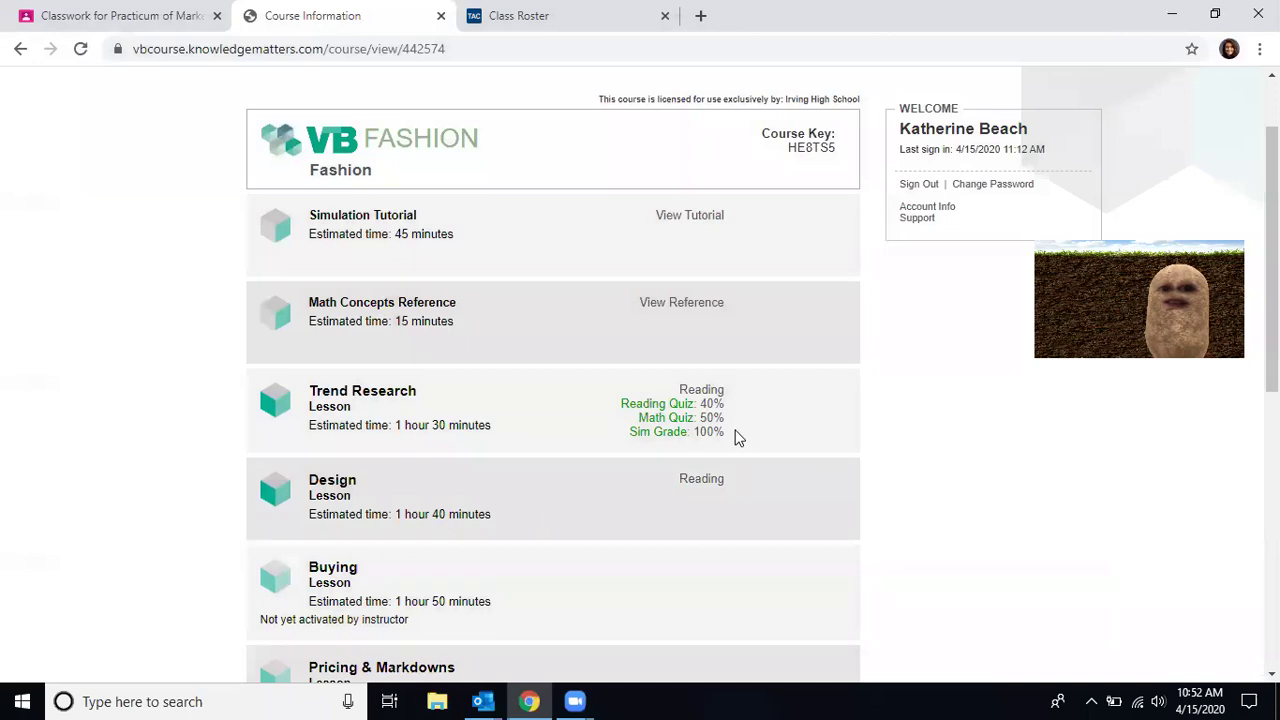
double_click(710, 431)
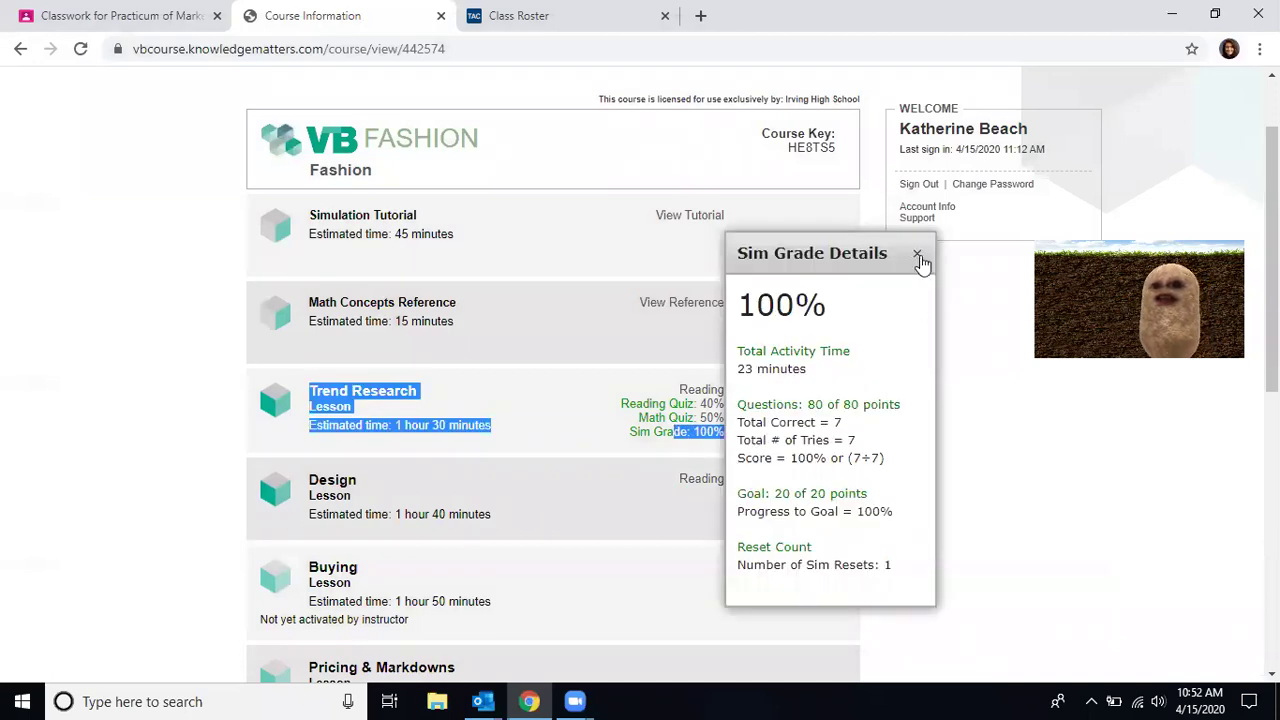
left_click(918, 256)
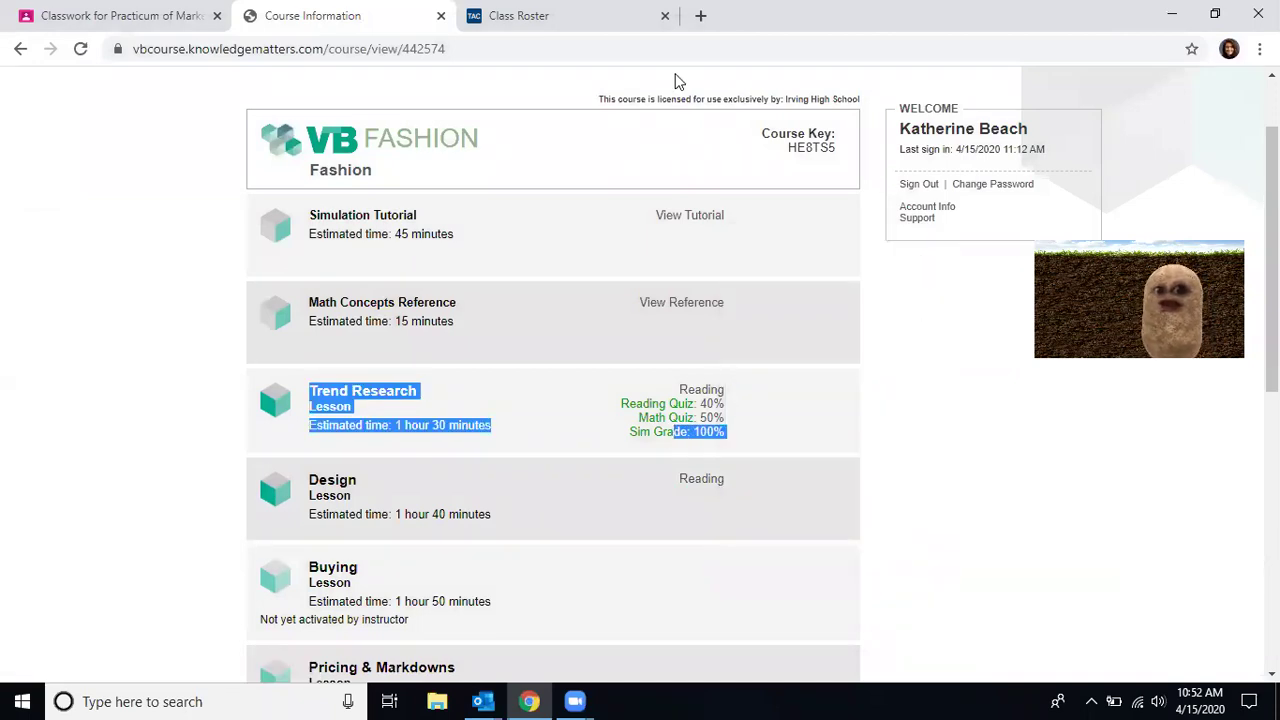